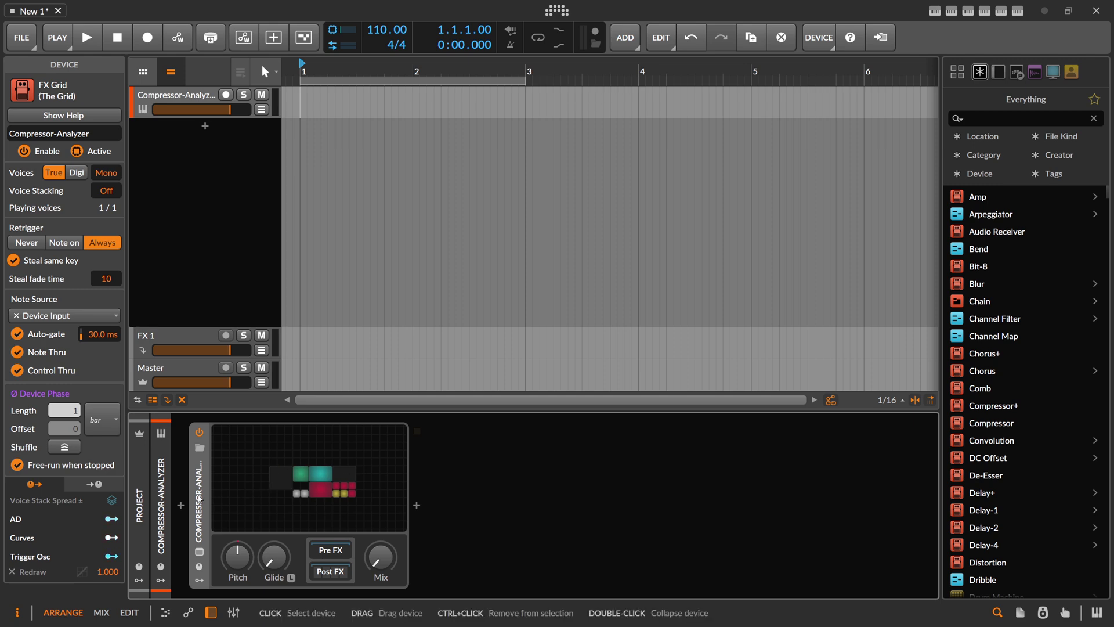
# - Open the Compressor-Analyzer device's FX Grid patch in the Grid editor
pyautogui.click(279, 467)
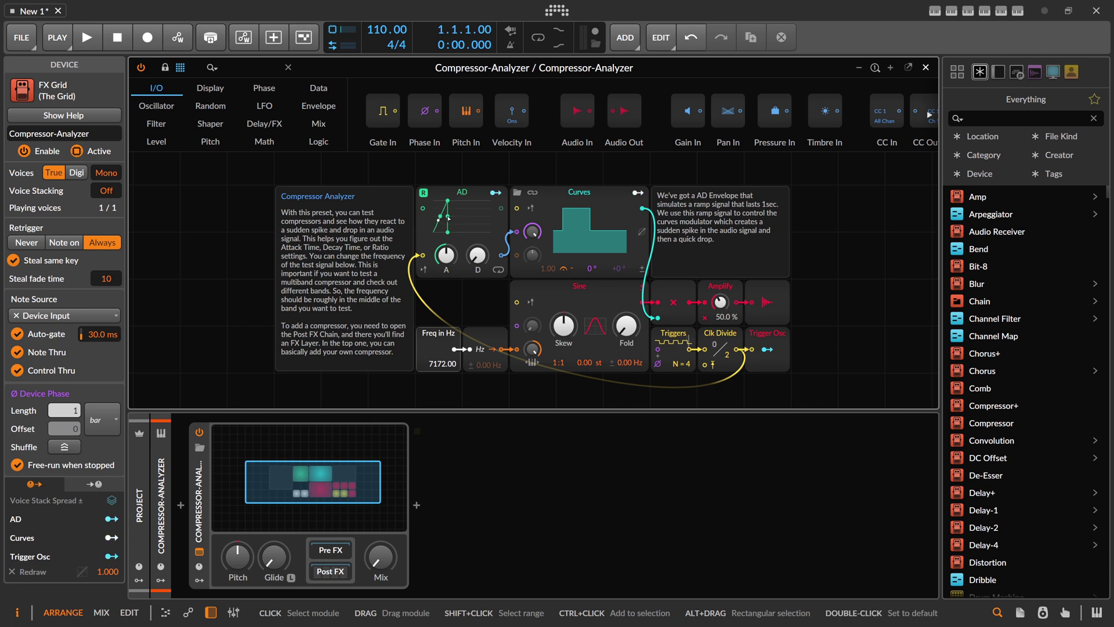
# - Select the AD envelope module to show its 1.00 s attack and 0.00 ms decay
pyautogui.click(460, 243)
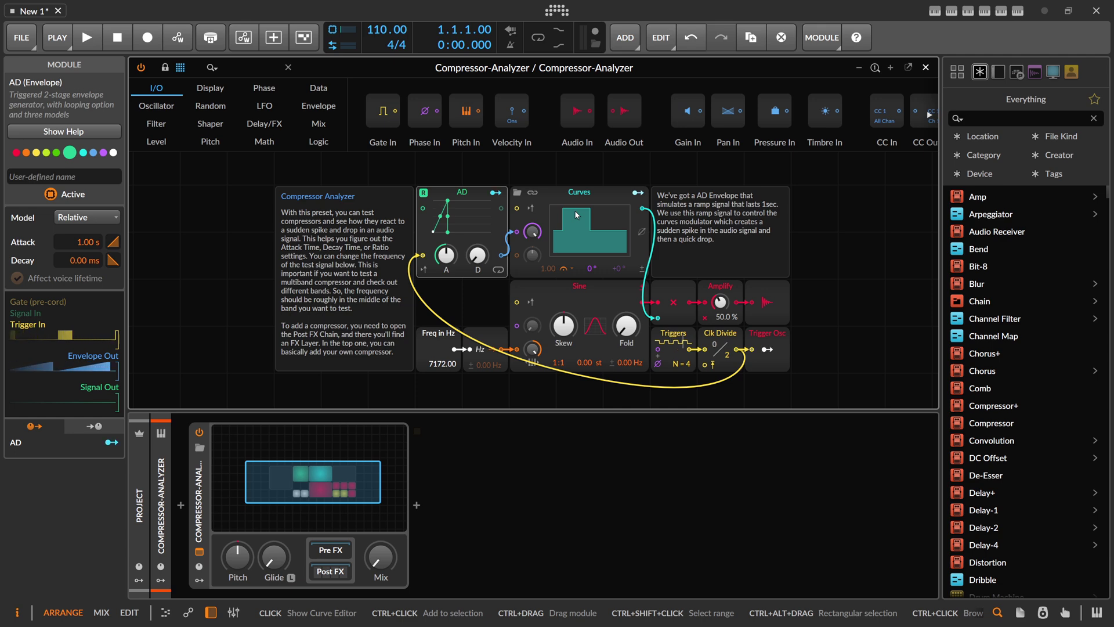
# - Change the Freq in Hz constant feeding the Sine oscillator from 7172 to 500
pyautogui.click(434, 369)
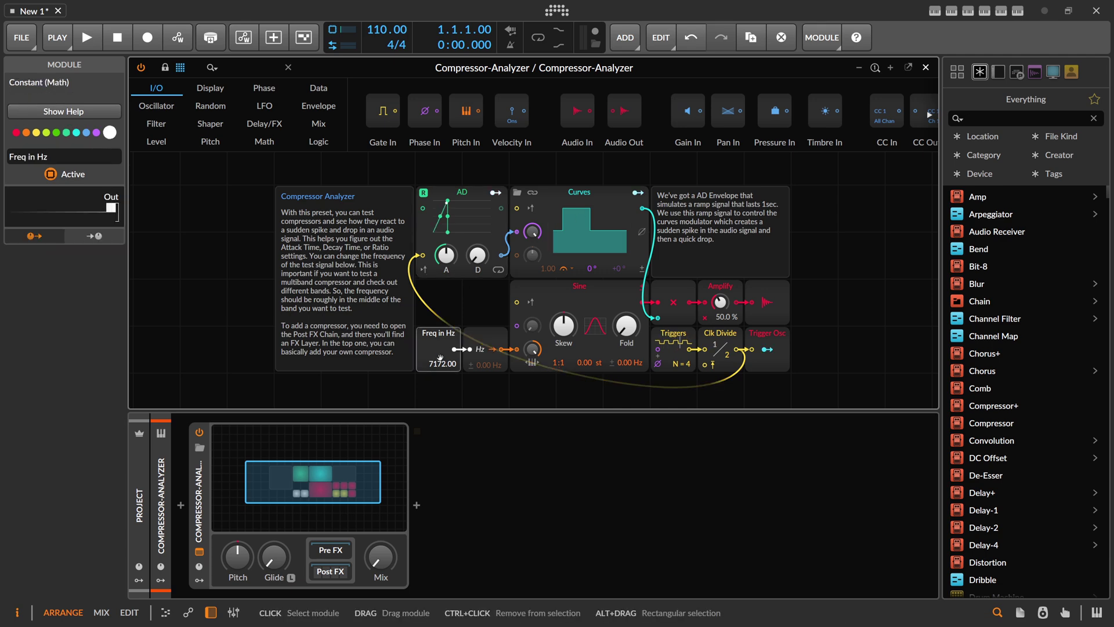
pyautogui.doubleClick(439, 363)
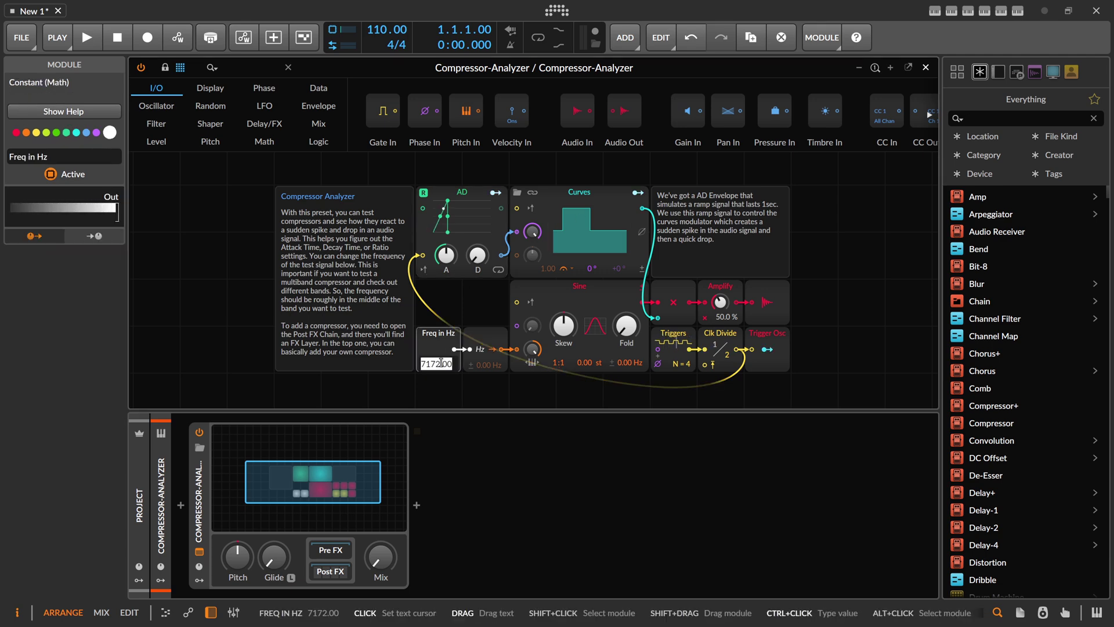
pyautogui.write('500')
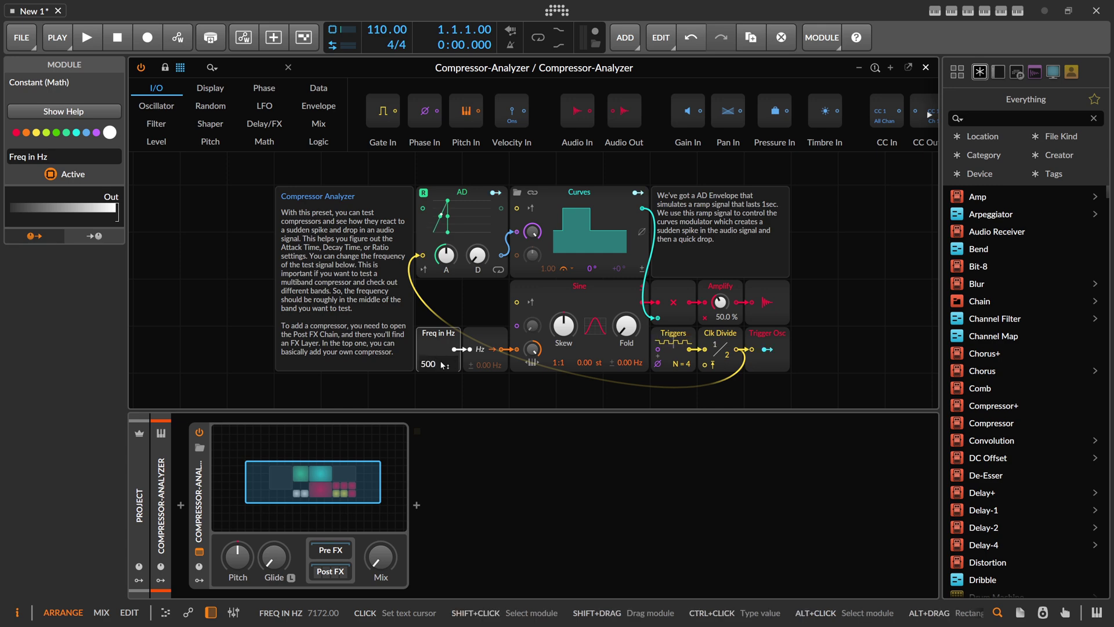
pyautogui.press('Return')
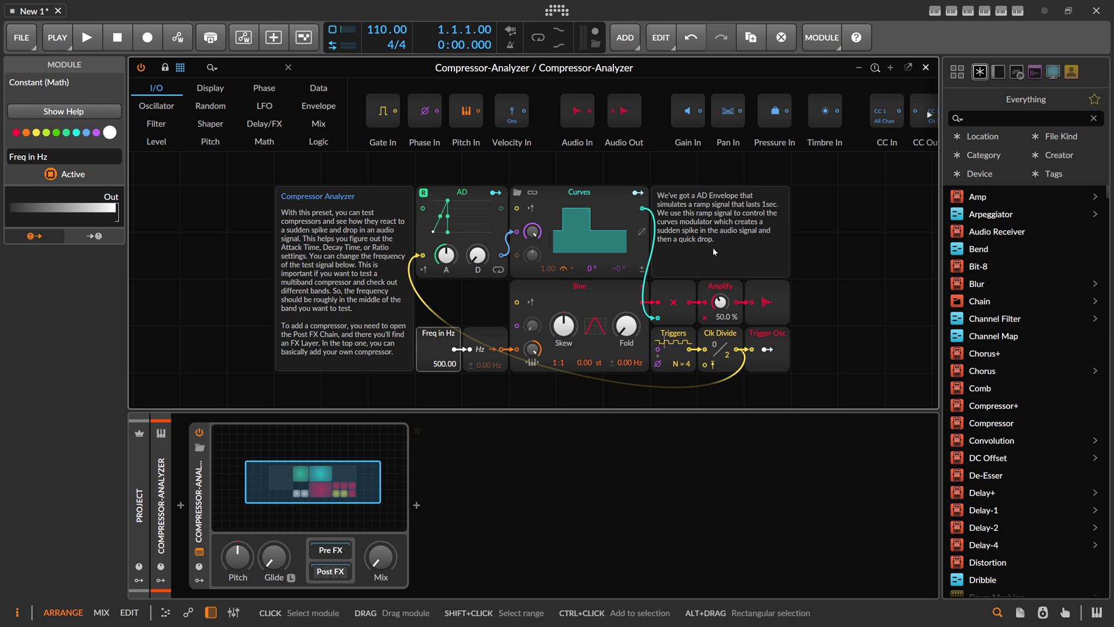
# - From Audio Out, open the Post FX chain and show the Test container's Compressor layer device
pyautogui.click(764, 308)
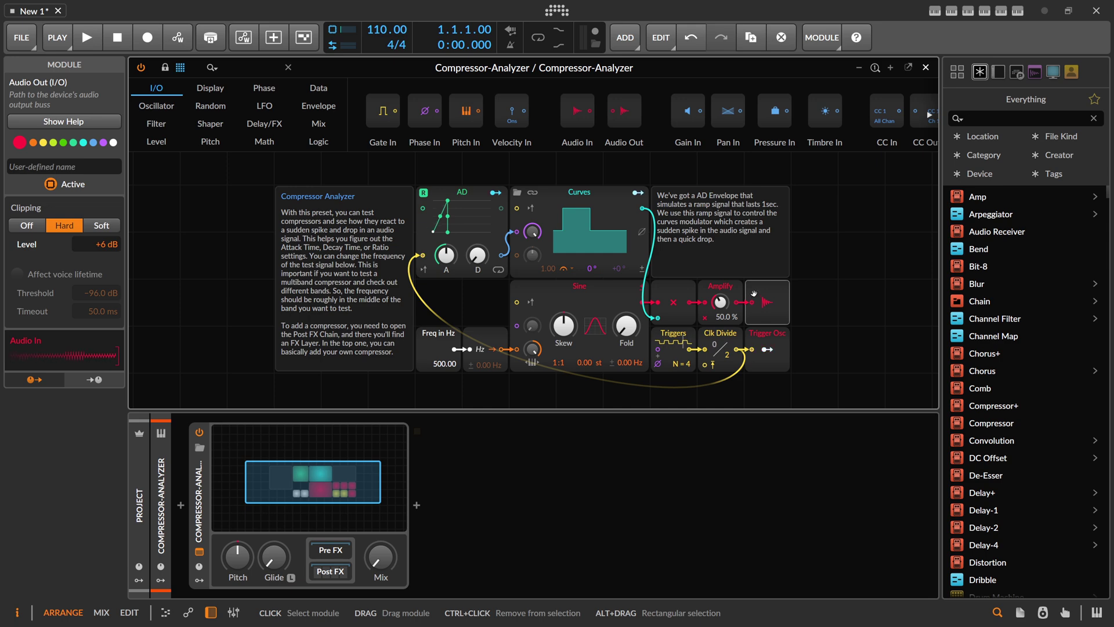
pyautogui.click(337, 573)
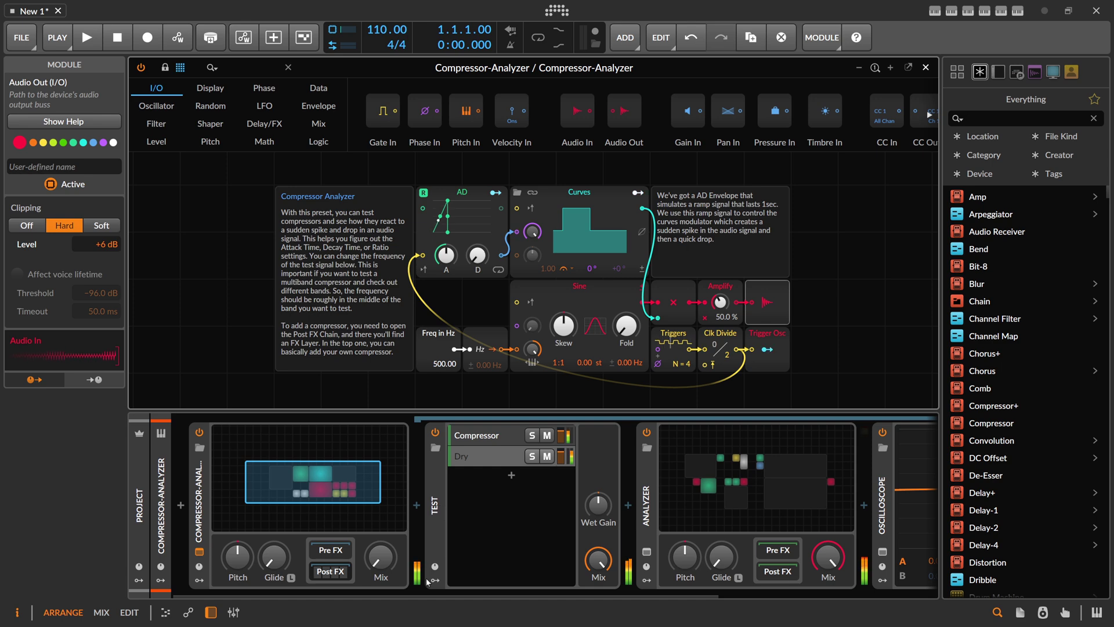
pyautogui.moveTo(423, 594); pyautogui.dragTo(491, 598)
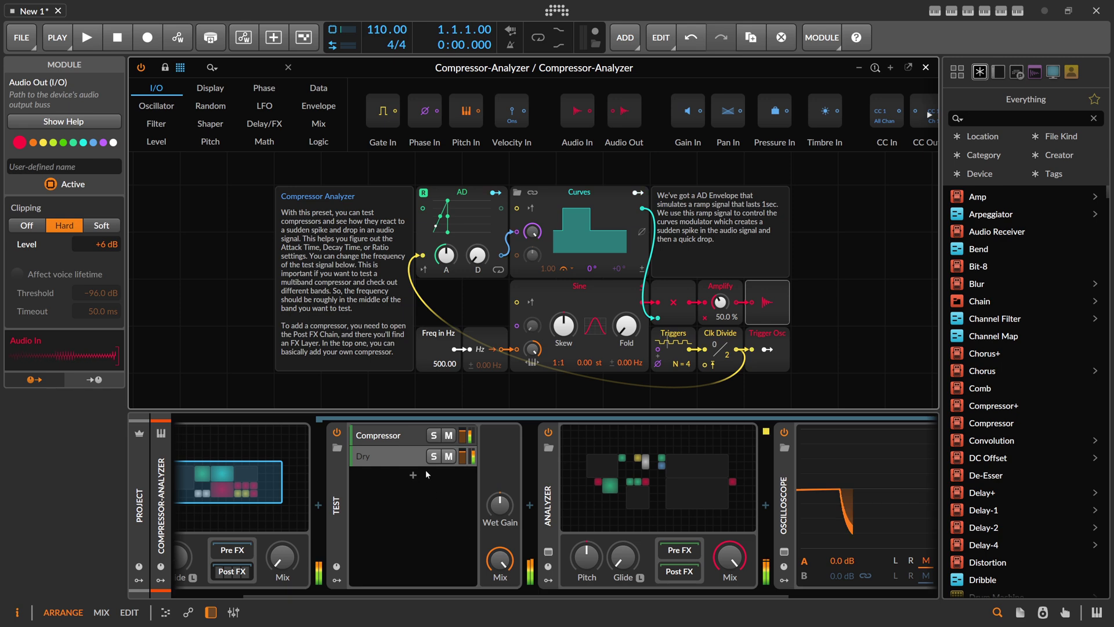
pyautogui.click(409, 438)
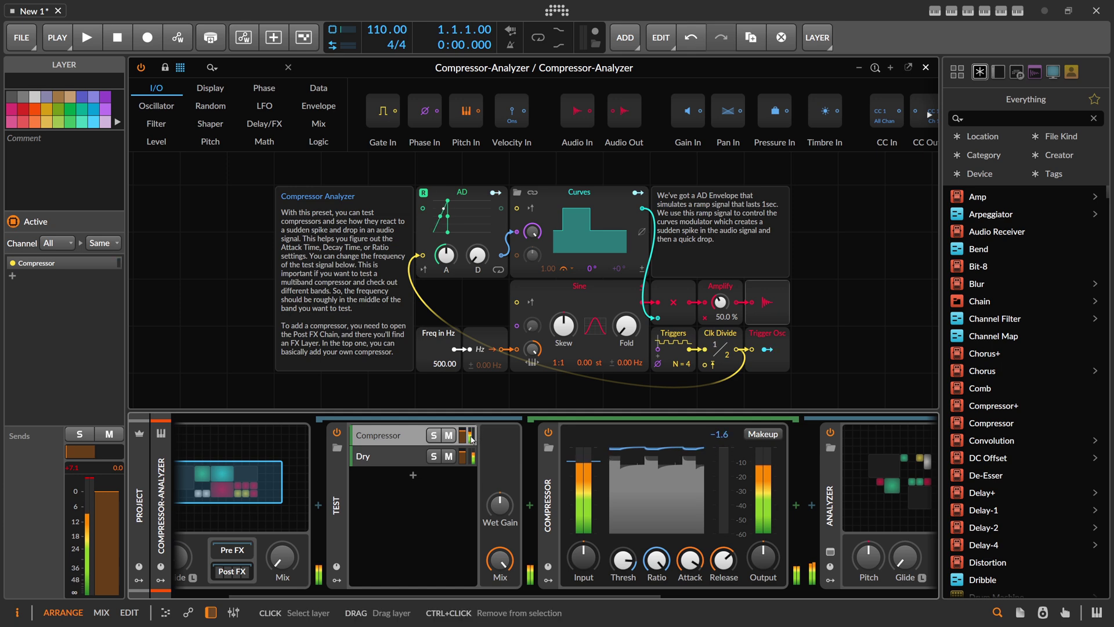
# - Compare the Dry and Compressor layer devices, then collapse the layer display
pyautogui.click(393, 458)
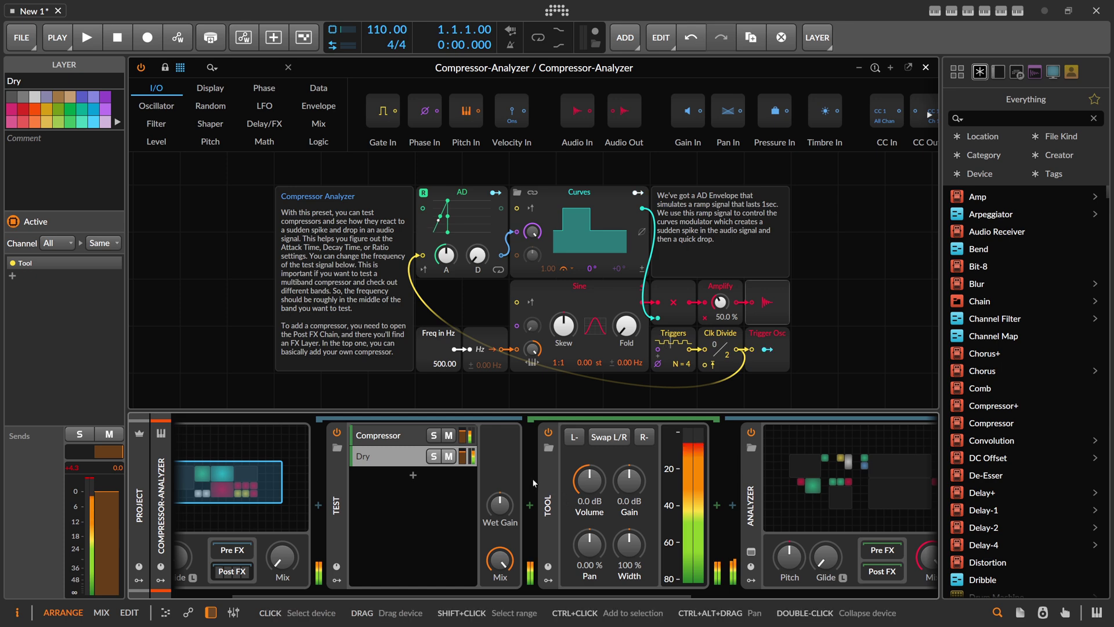
pyautogui.click(408, 436)
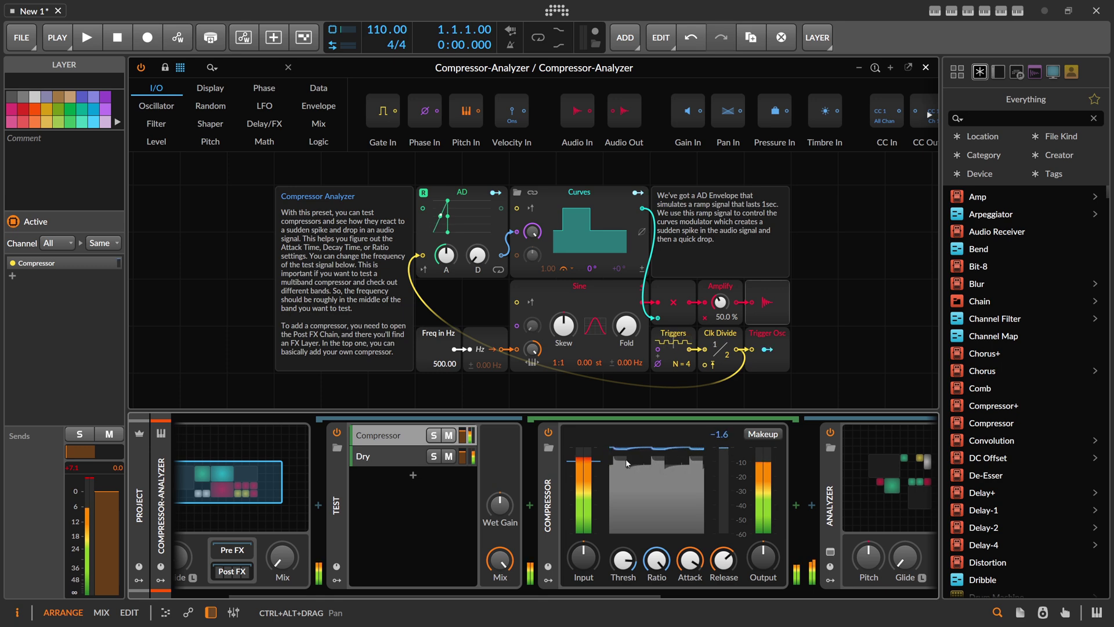
pyautogui.press('Delete')
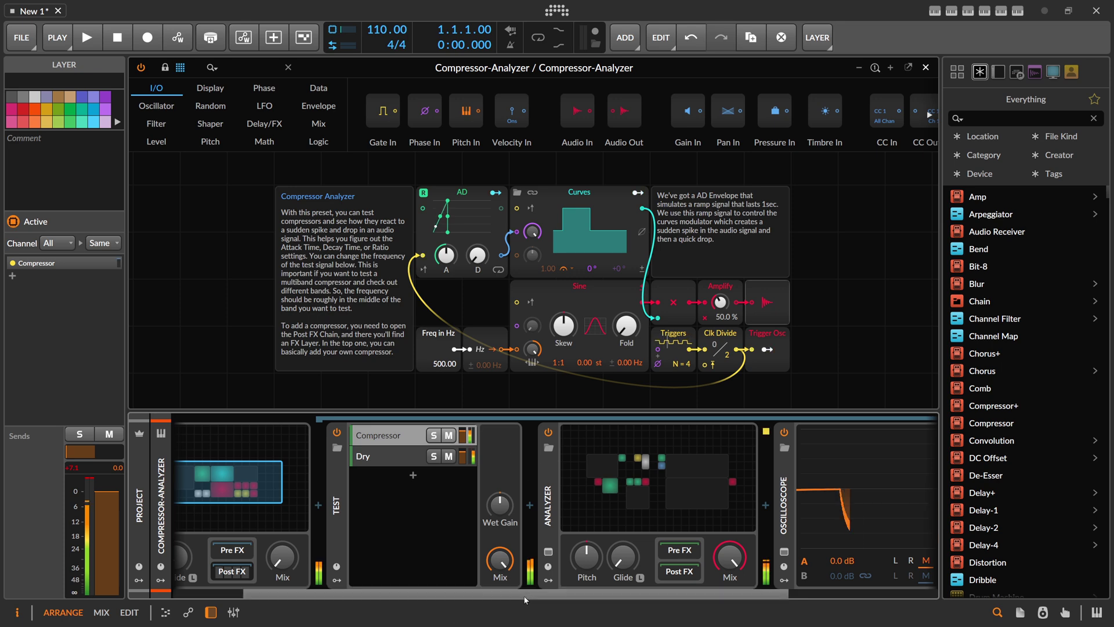
# - Select the Compressor-Analyzer track and open the Analyzer FX Grid patch
pyautogui.click(566, 599)
pyautogui.hscroll(3, 566, 599)
pyautogui.click(537, 485)
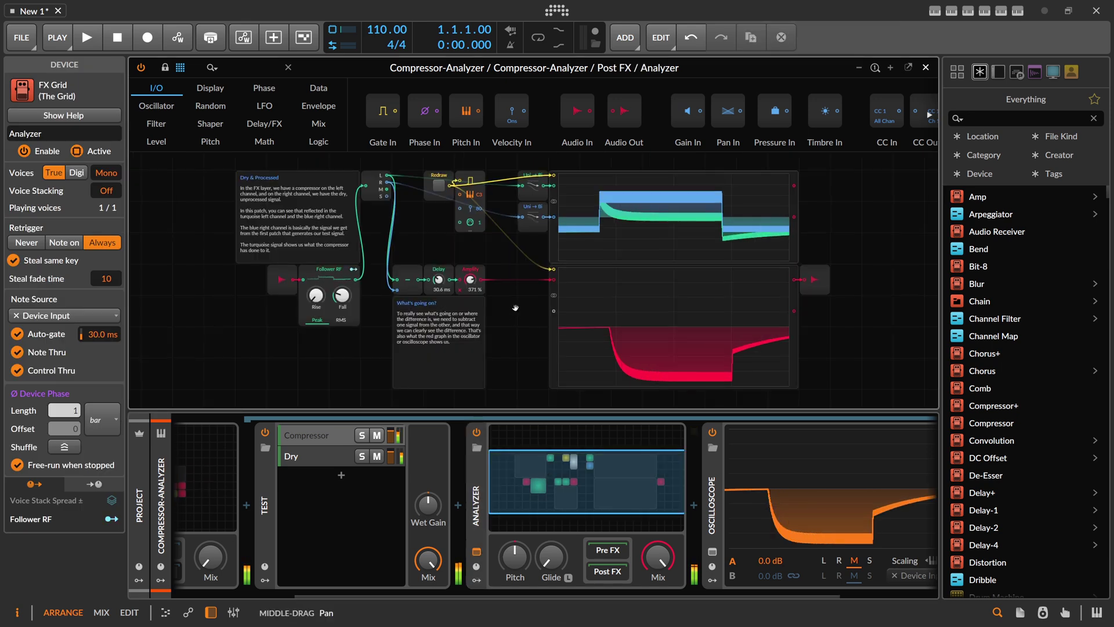
# - Center the Analyzer patch and select the Stereo Split module in the Inspector
pyautogui.moveTo(510, 304); pyautogui.dragTo(545, 312)
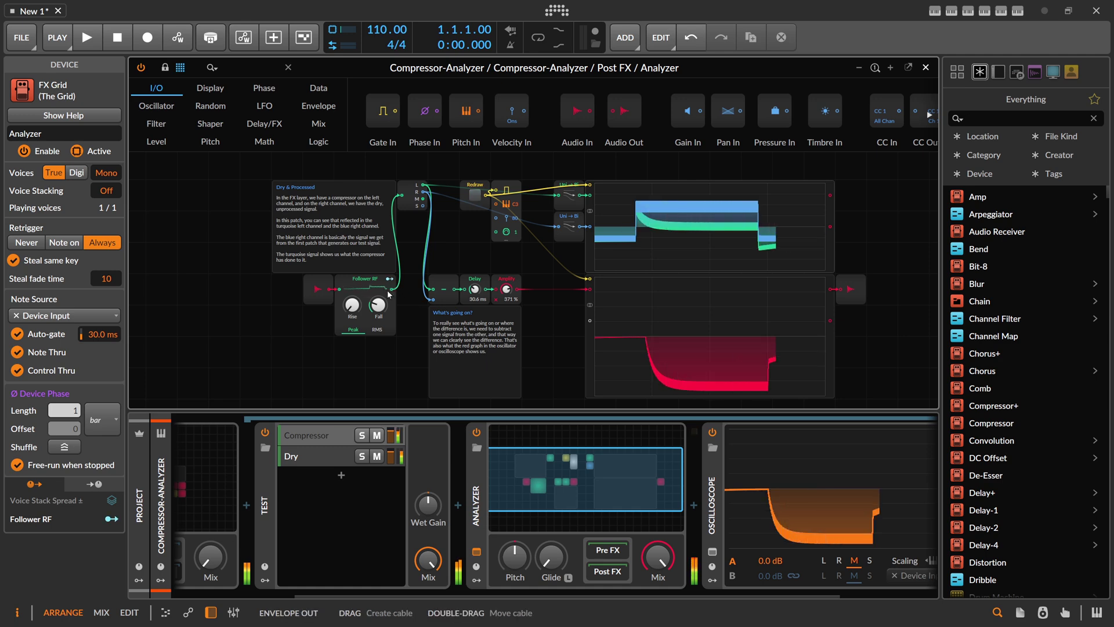
pyautogui.click(409, 189)
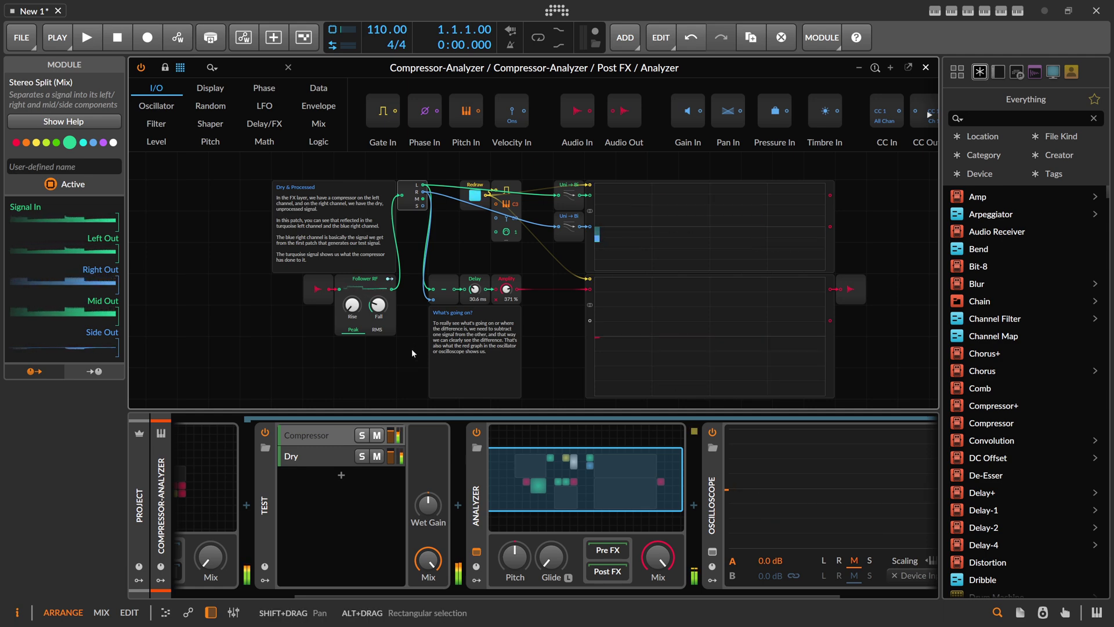
# - Lengthen the Follower RF fall to about 18 ms, then inspect Follower RF and Subtract
pyautogui.moveTo(380, 305); pyautogui.dragTo(380, 287)
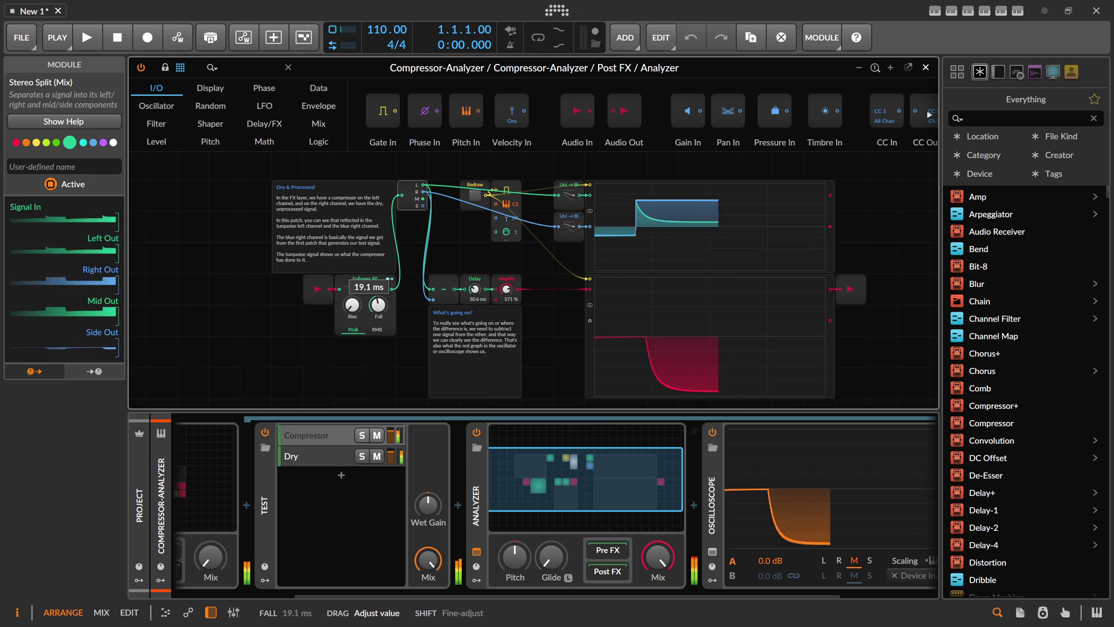
pyautogui.moveTo(380, 308); pyautogui.dragTo(380, 309)
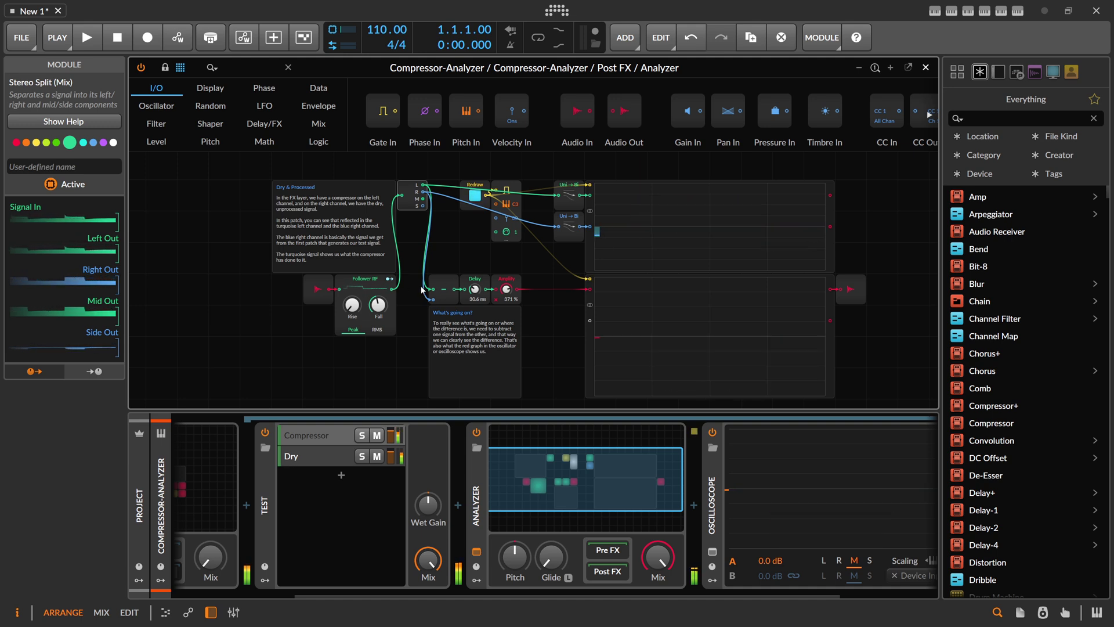
pyautogui.click(364, 282)
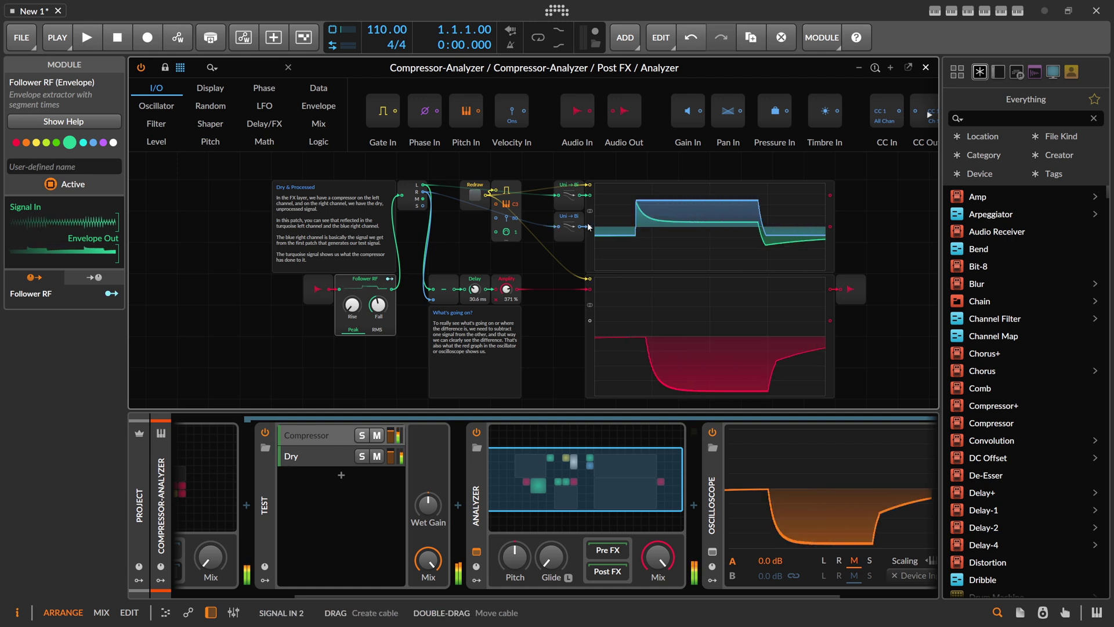
pyautogui.click(446, 289)
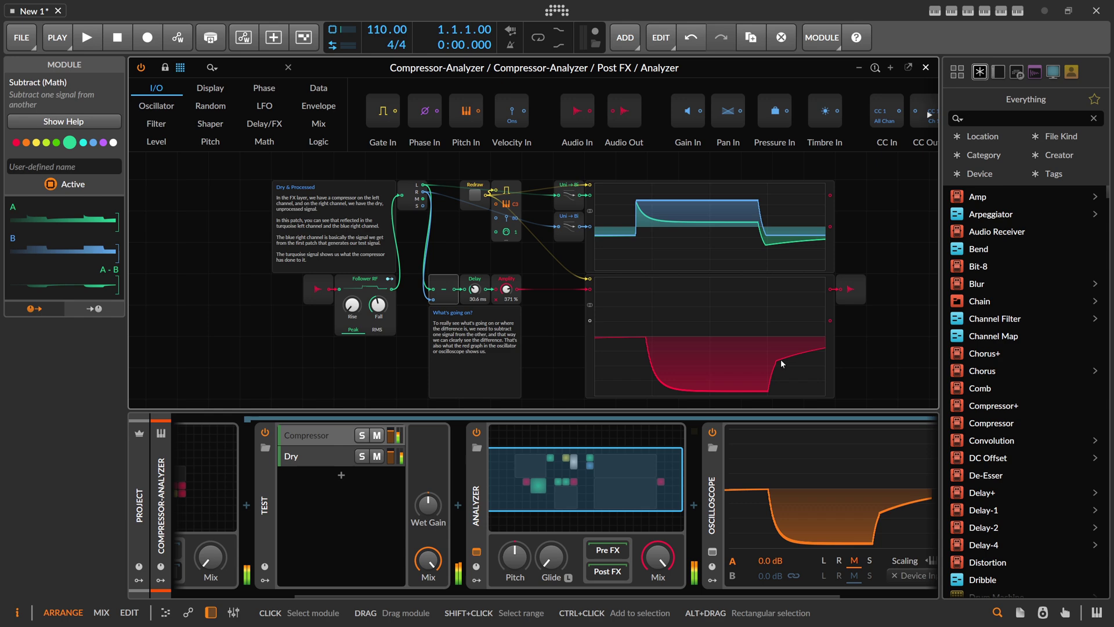
pyautogui.hscroll(3, 451, 590)
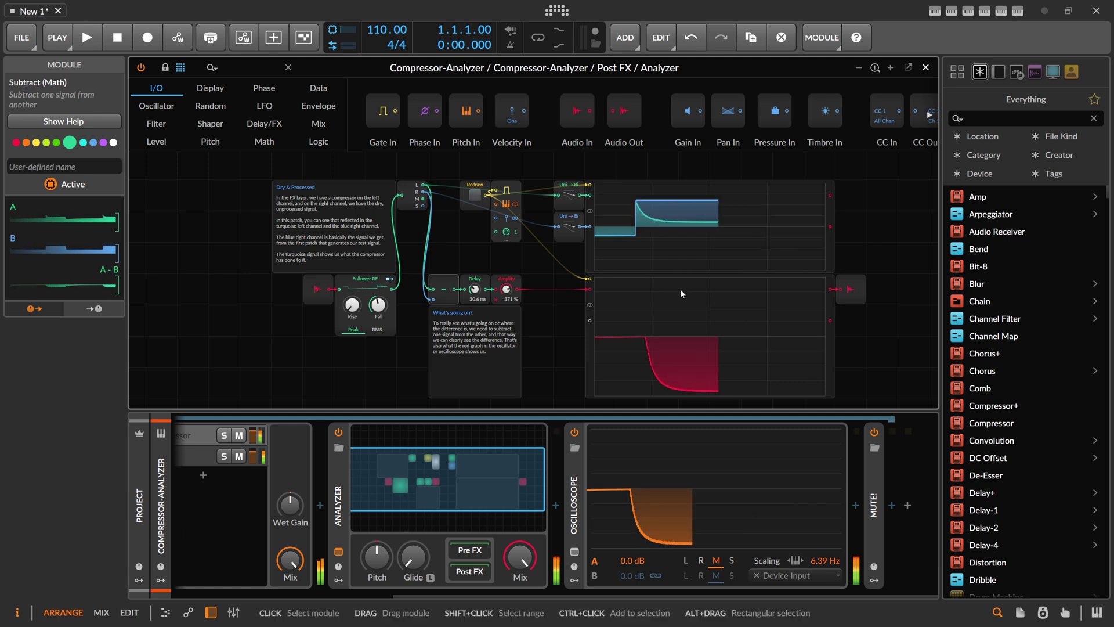
# - Select Audio Out and expand the Compressor layer's Compressor device in the Post FX chain
pyautogui.click(855, 286)
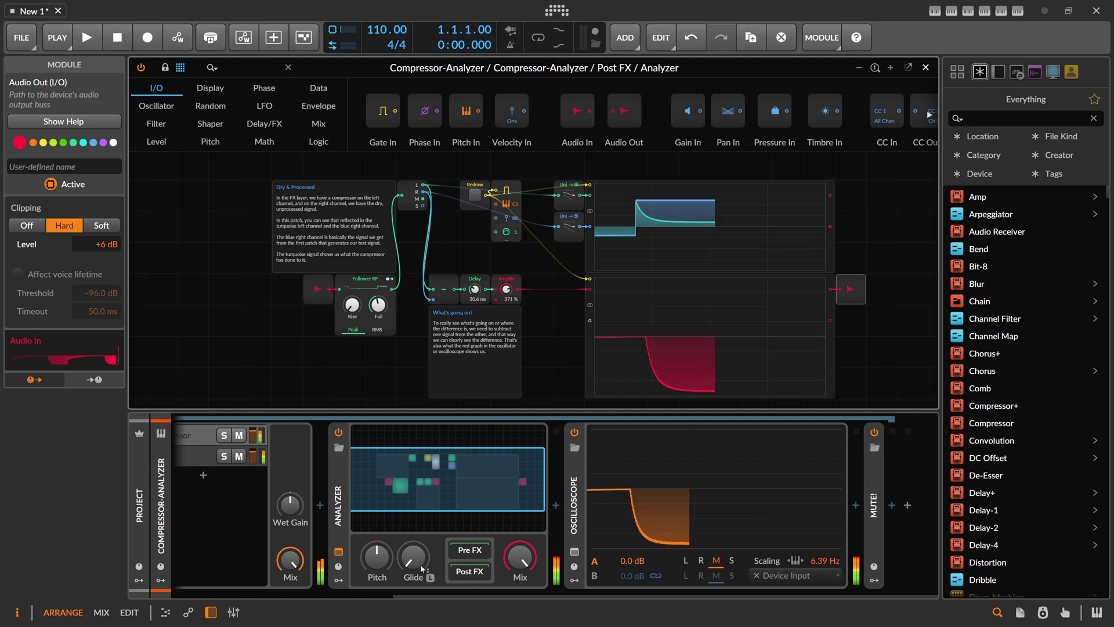
pyautogui.scroll(2, 400, 590)
pyautogui.scroll(3, 400, 589)
pyautogui.click(328, 438)
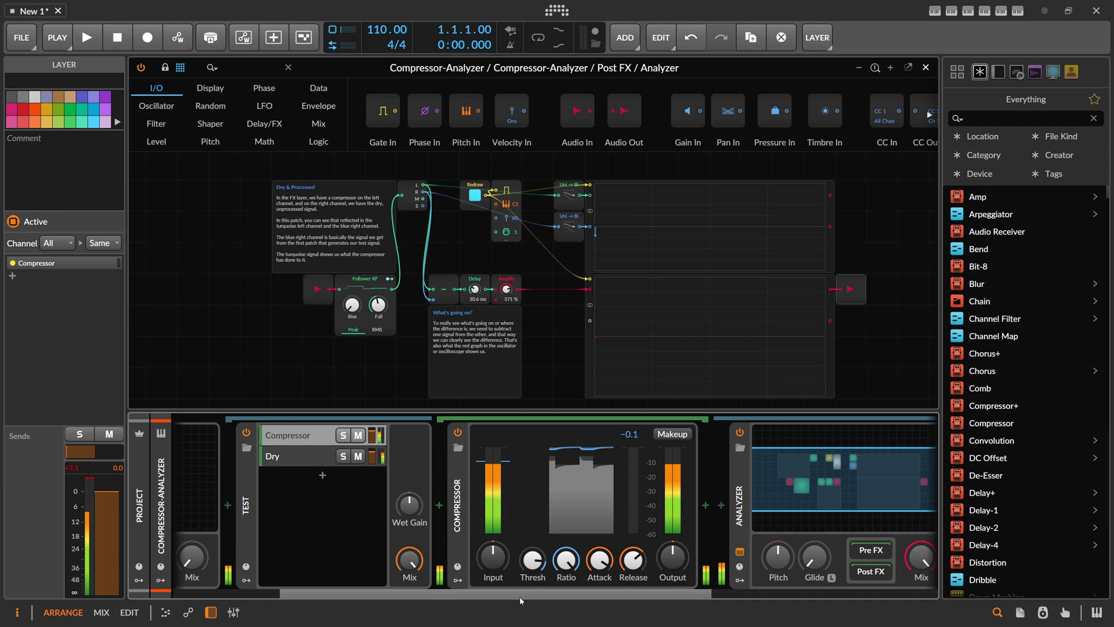
# - Shorten the Compressor's attack time and nudge its threshold up slightly
pyautogui.moveTo(519, 597); pyautogui.dragTo(587, 600)
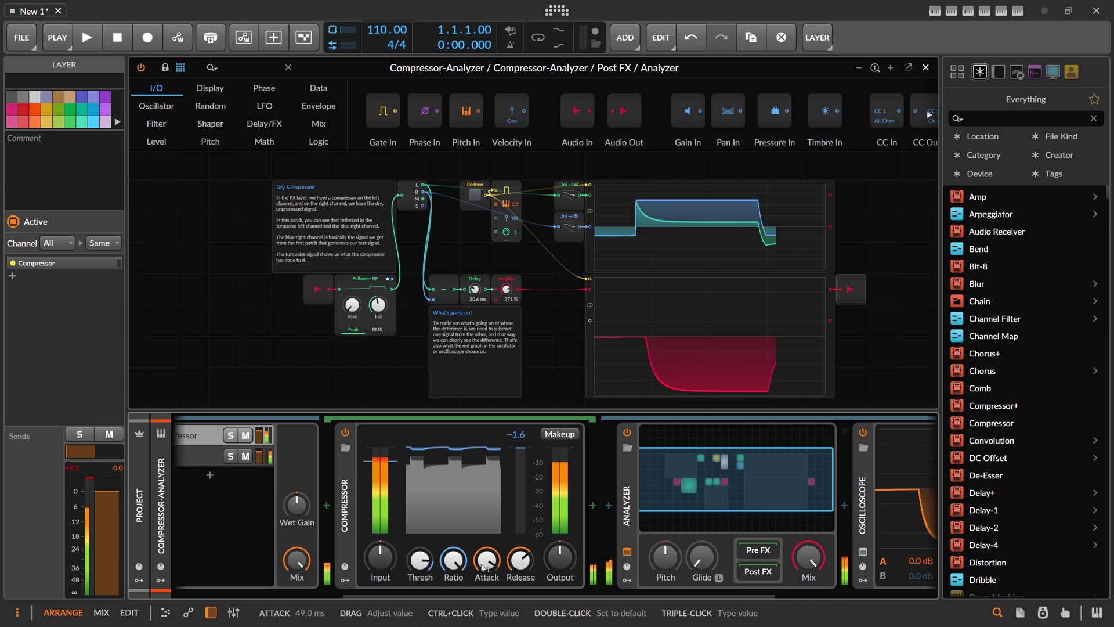
pyautogui.moveTo(487, 559)
pyautogui.mouseDown()
pyautogui.moveTo(487, 574)
pyautogui.moveTo(487, 564)
pyautogui.mouseUp()
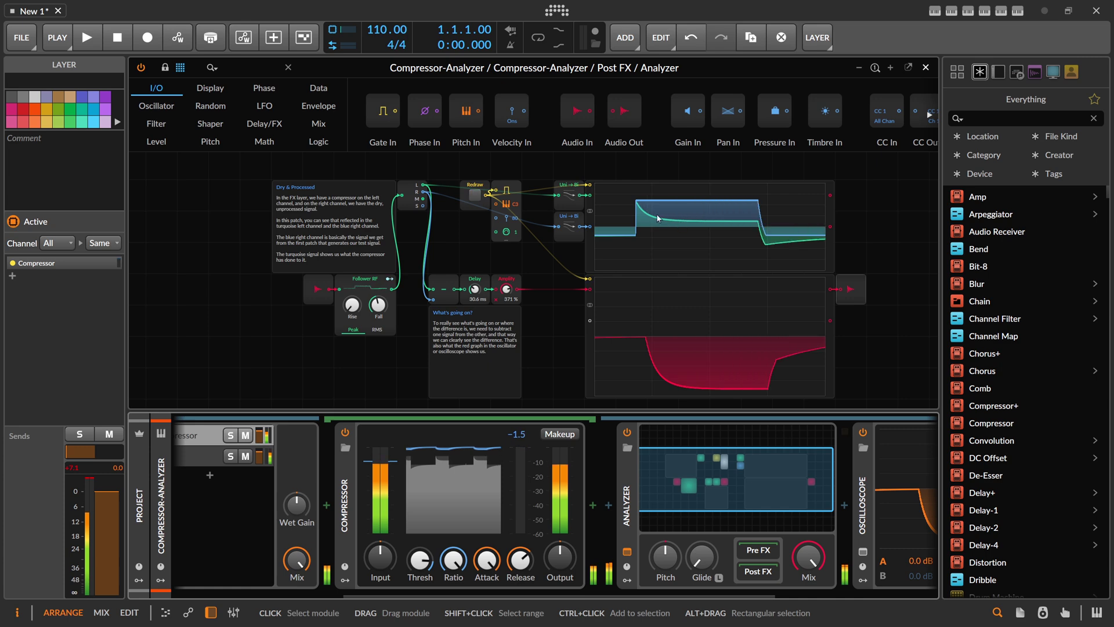
pyautogui.moveTo(487, 558); pyautogui.dragTo(487, 566)
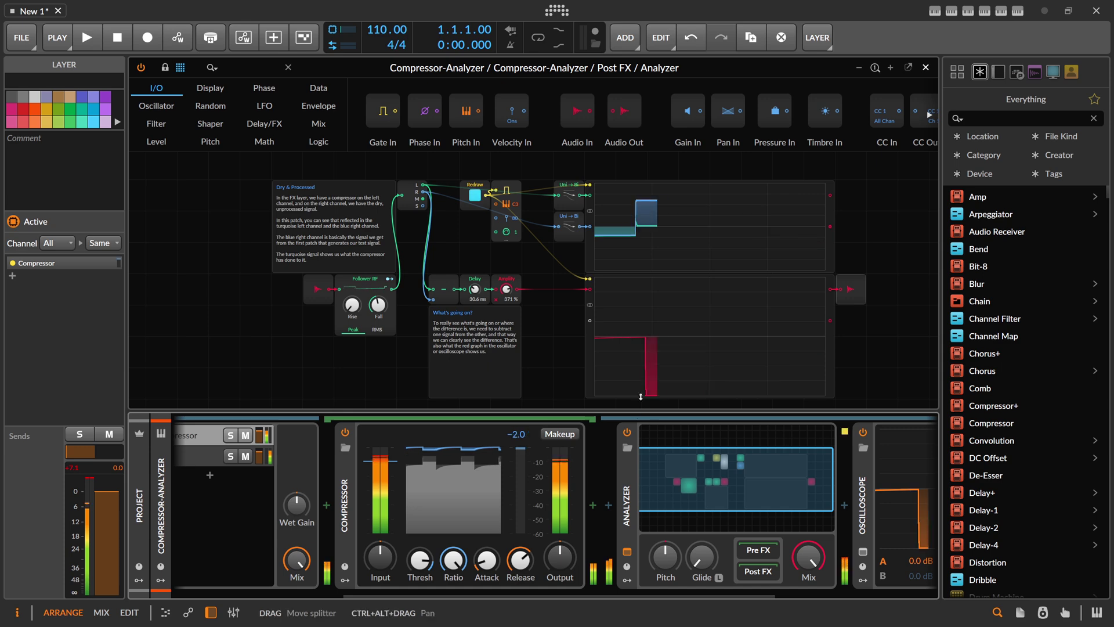
pyautogui.moveTo(423, 551)
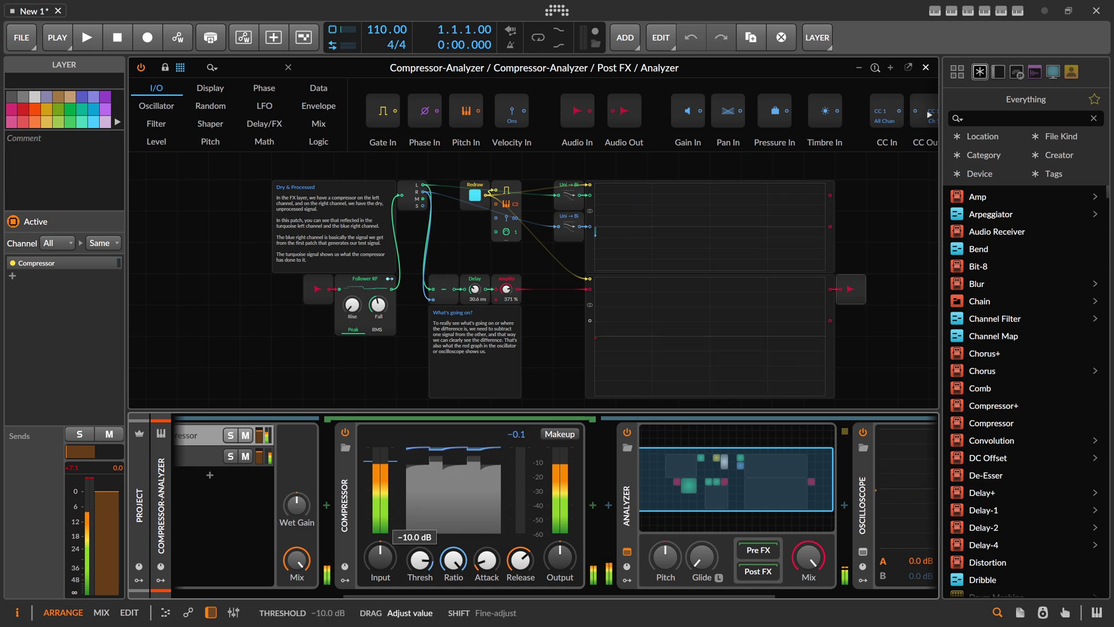
pyautogui.moveTo(420, 560); pyautogui.dragTo(420, 556)
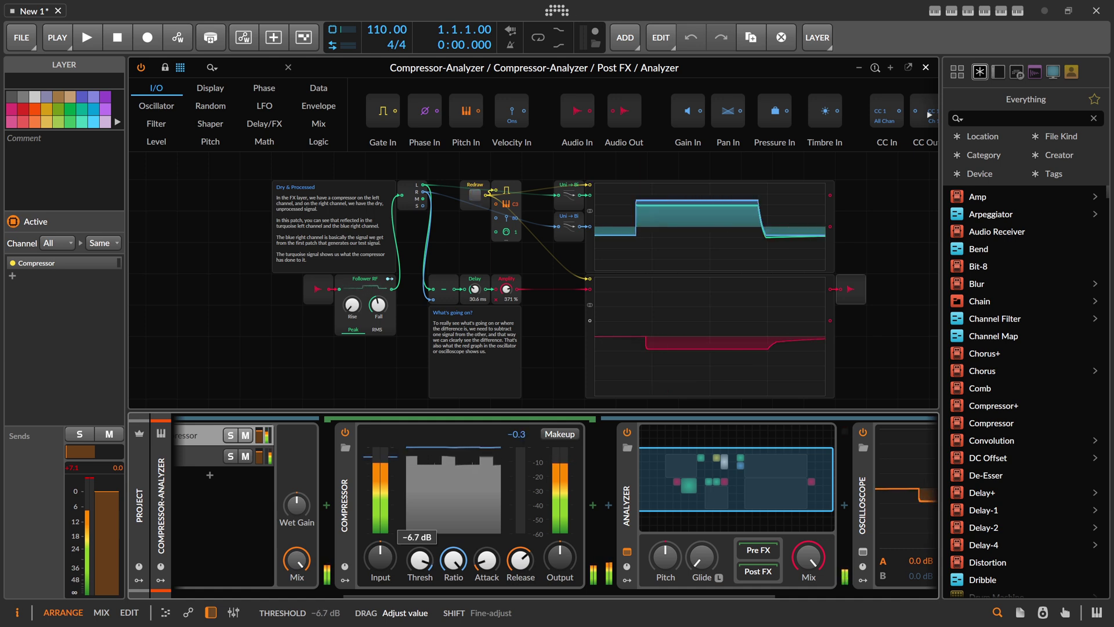
pyautogui.moveTo(420, 556); pyautogui.dragTo(420, 556)
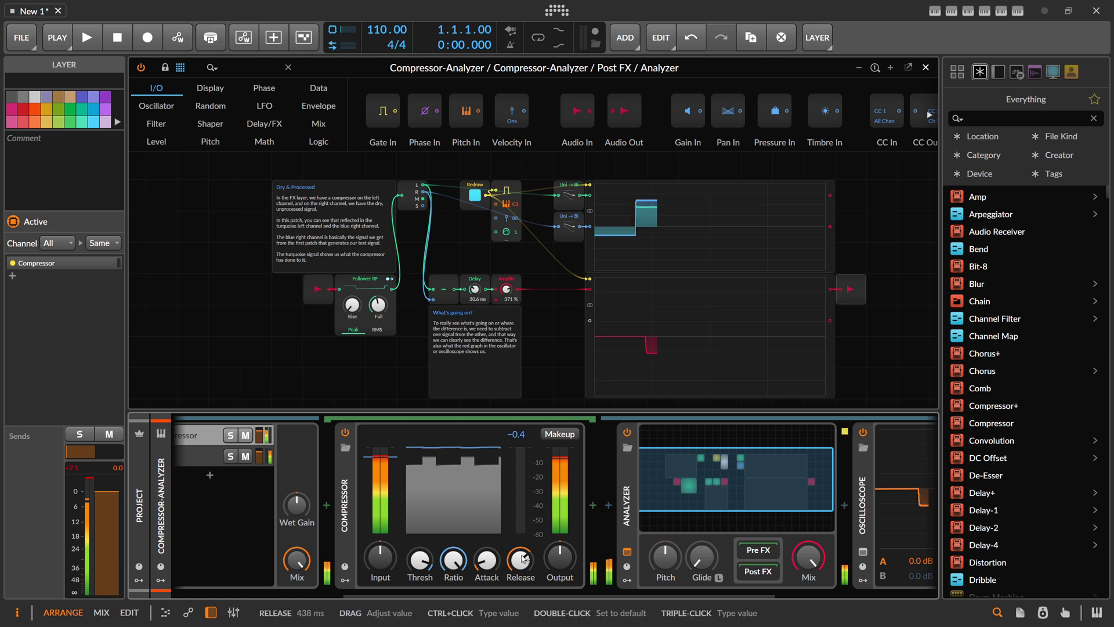
# - Set the Compressor release to about 89 ms and threshold to about -11.7 dB
pyautogui.moveTo(521, 558); pyautogui.dragTo(522, 557)
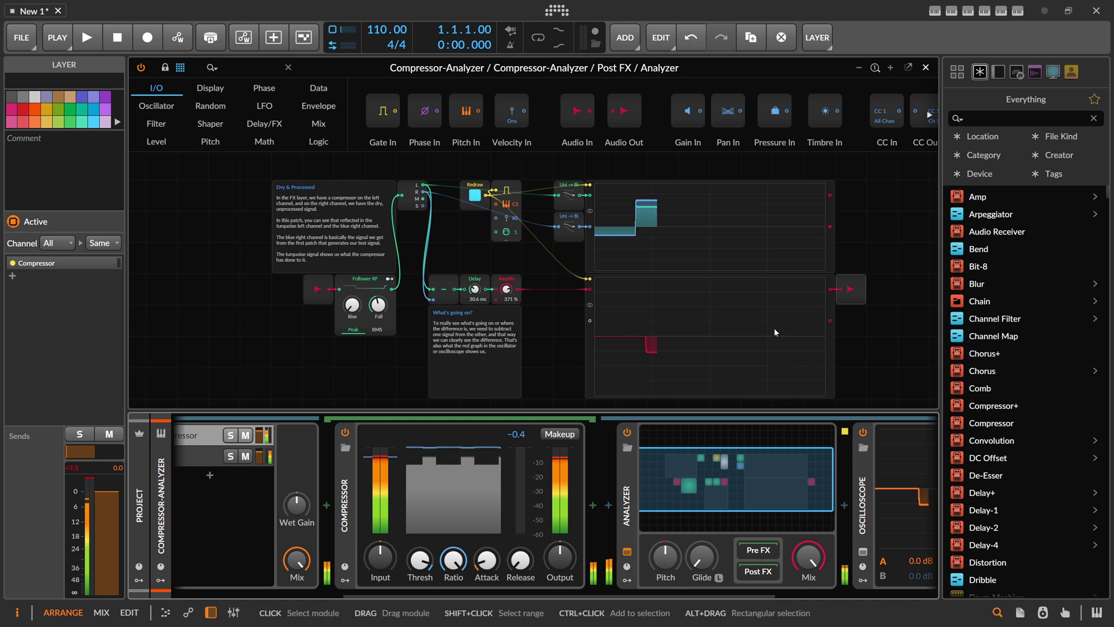
pyautogui.moveTo(520, 558); pyautogui.dragTo(520, 545)
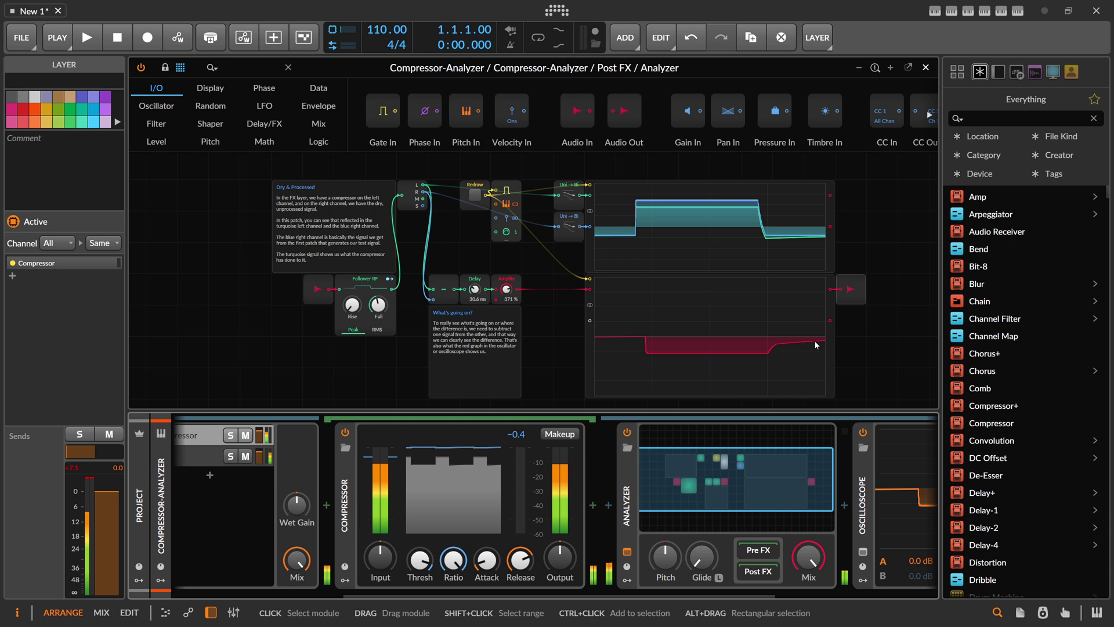
pyautogui.moveTo(514, 554); pyautogui.dragTo(458, 576)
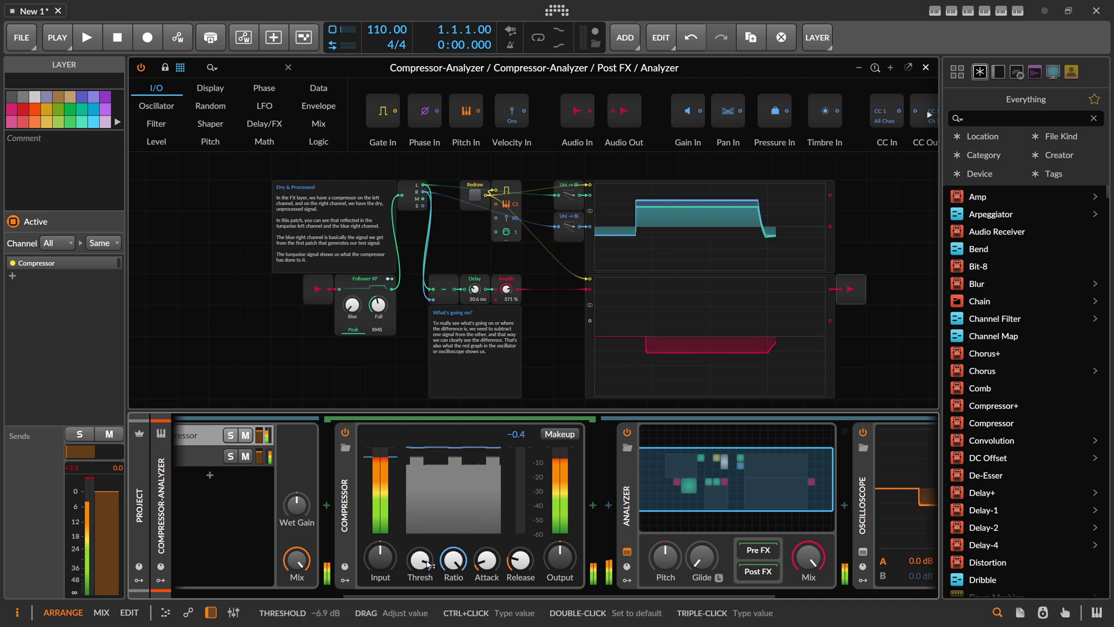
pyautogui.moveTo(418, 568); pyautogui.dragTo(419, 558)
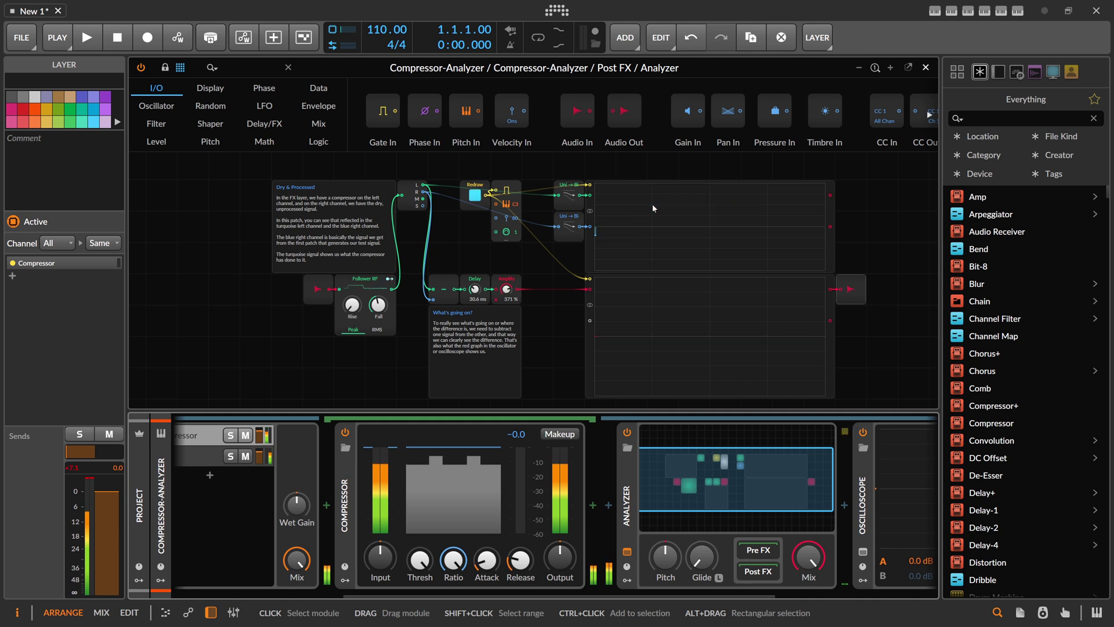
pyautogui.moveTo(420, 559); pyautogui.dragTo(420, 581)
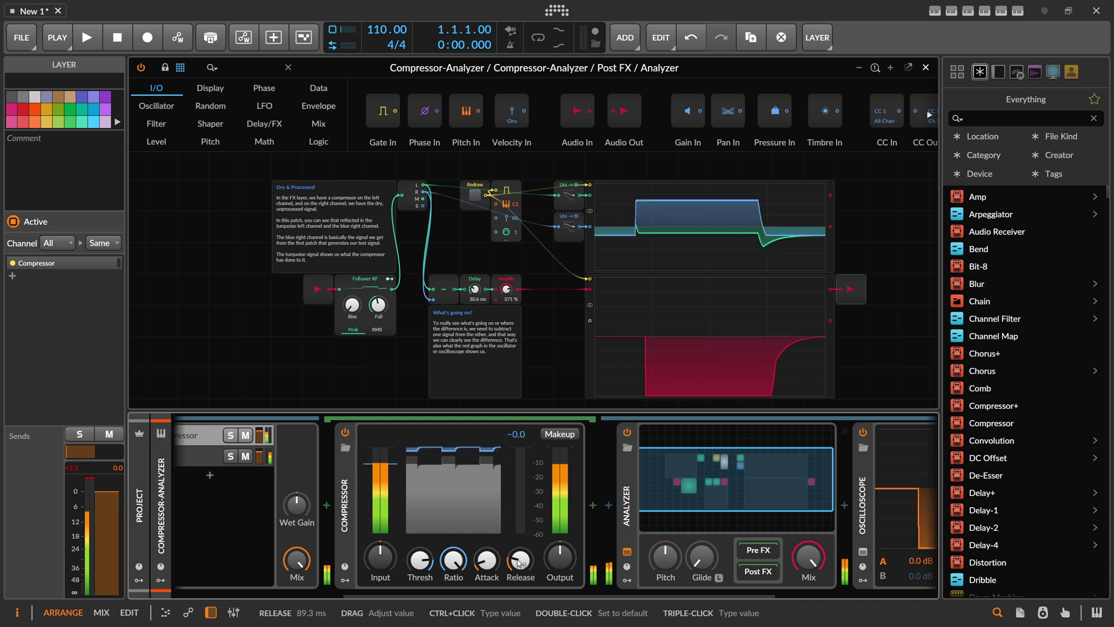
# - Bypass the Compressor, insert Kazrog True Dynamics before it, and load the ITA Snare Grab preset
pyautogui.click(345, 433)
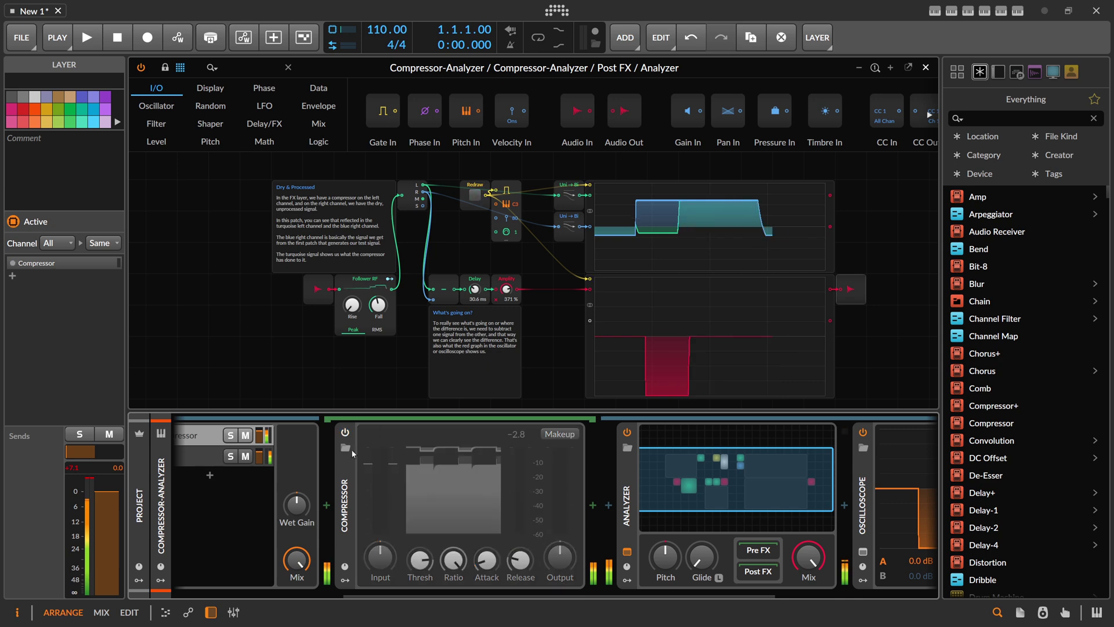
pyautogui.click(329, 506)
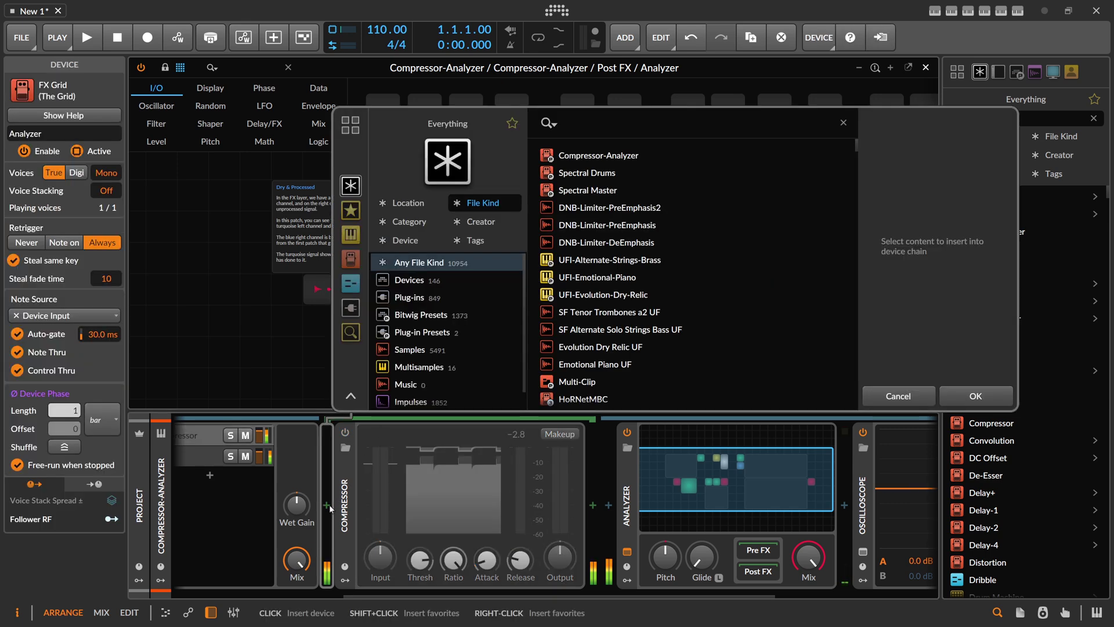
pyautogui.write('kaz')
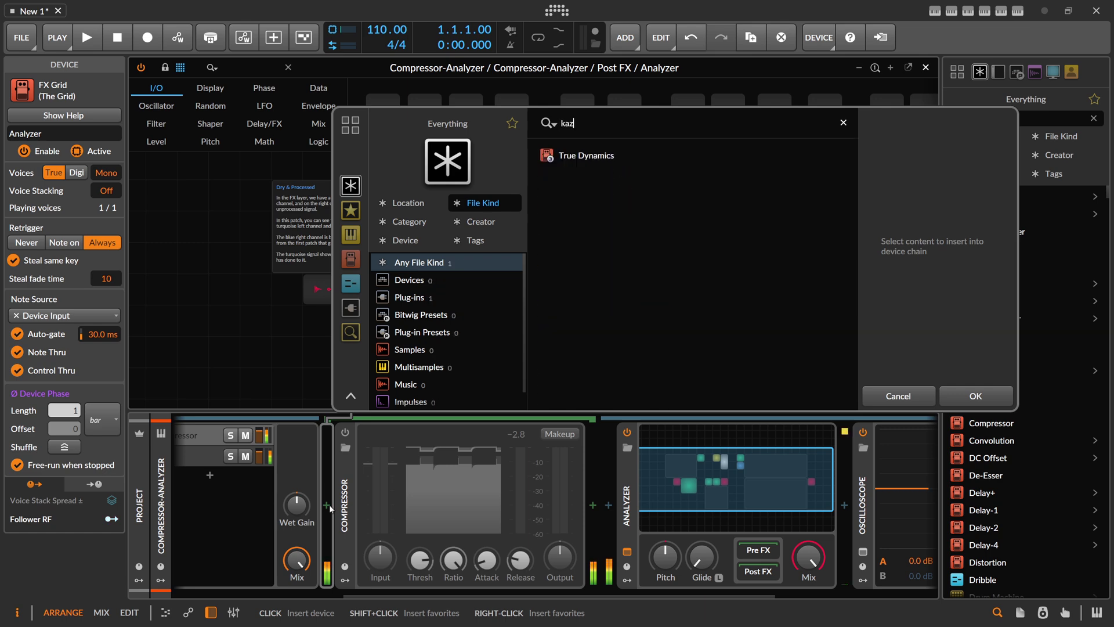
pyautogui.doubleClick(586, 155)
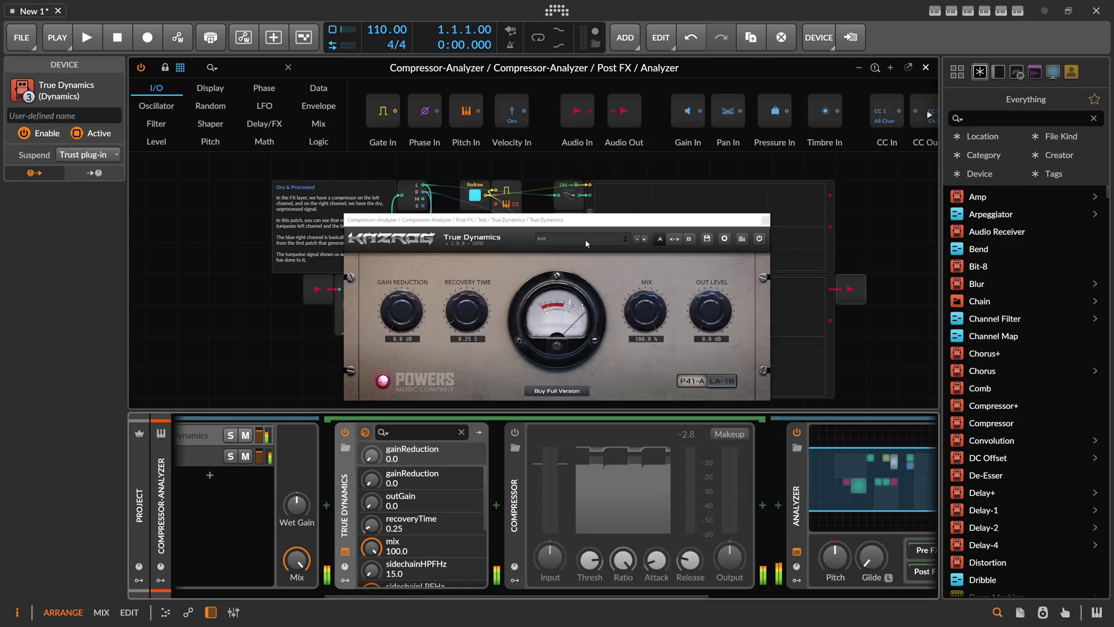
pyautogui.moveTo(543, 226); pyautogui.dragTo(277, 145)
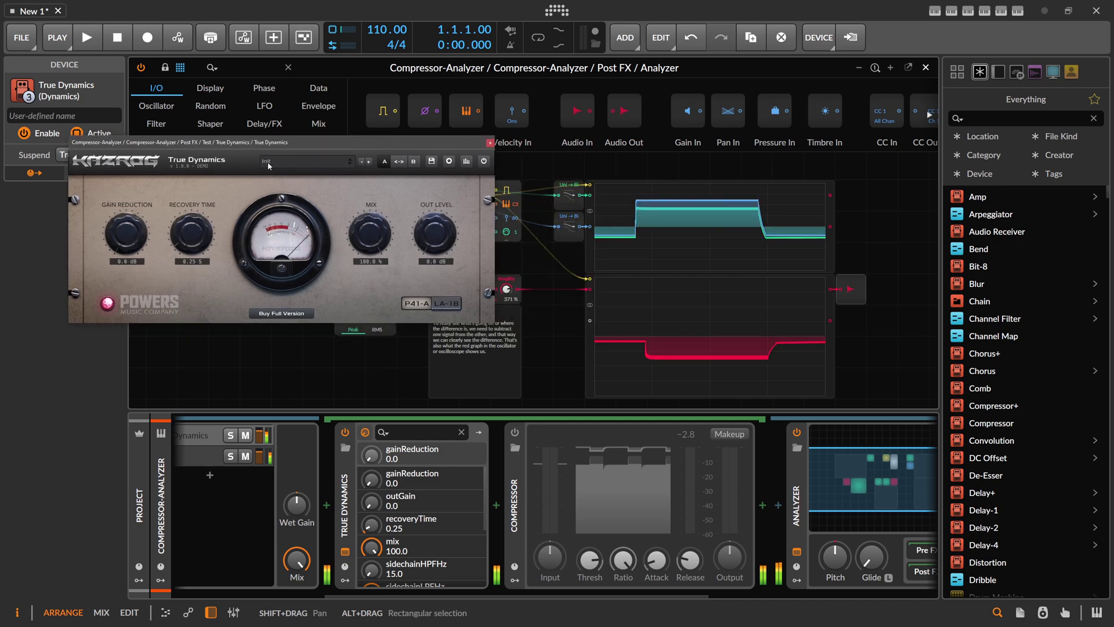
pyautogui.click(304, 160)
pyautogui.click(298, 236)
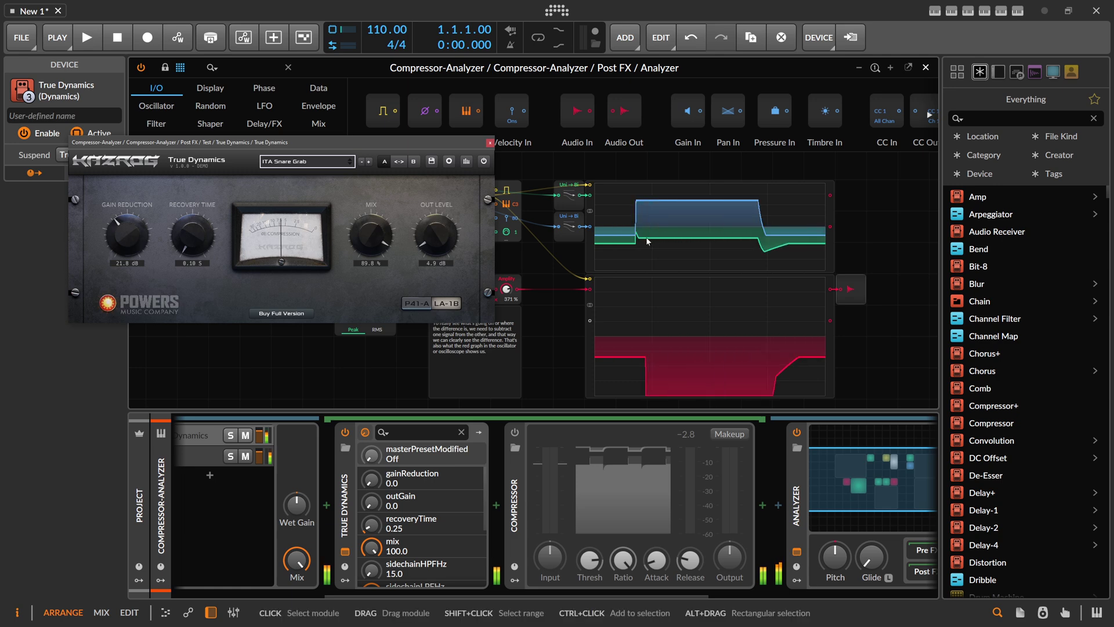
# - Lower the Analyzer patch's Amplify level from 371%
pyautogui.moveTo(525, 259); pyautogui.dragTo(604, 257)
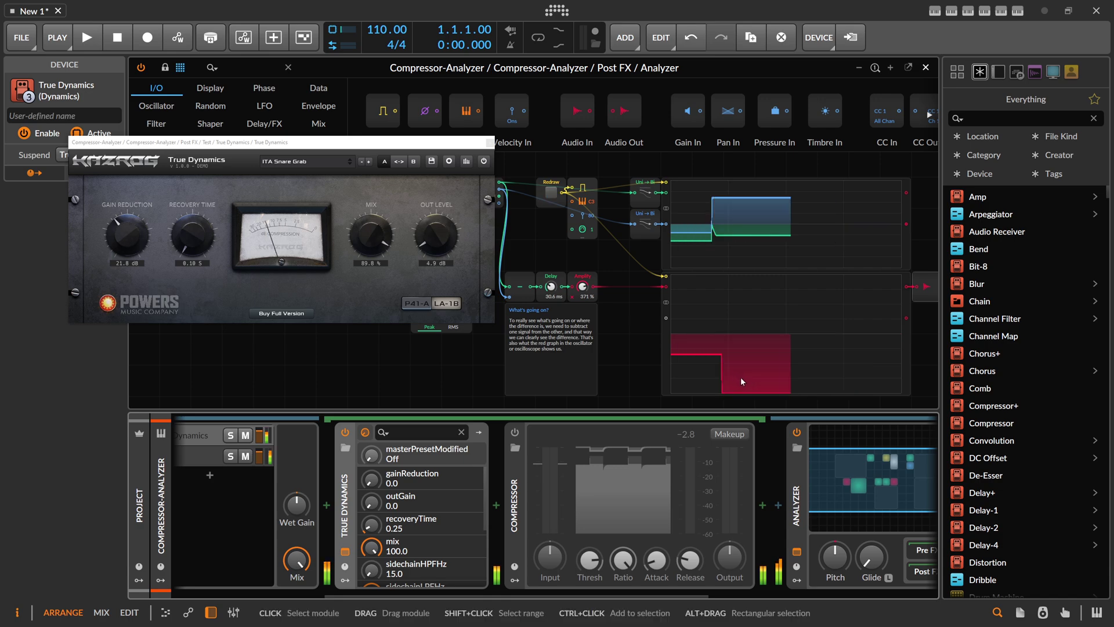
pyautogui.moveTo(582, 286); pyautogui.dragTo(582, 332)
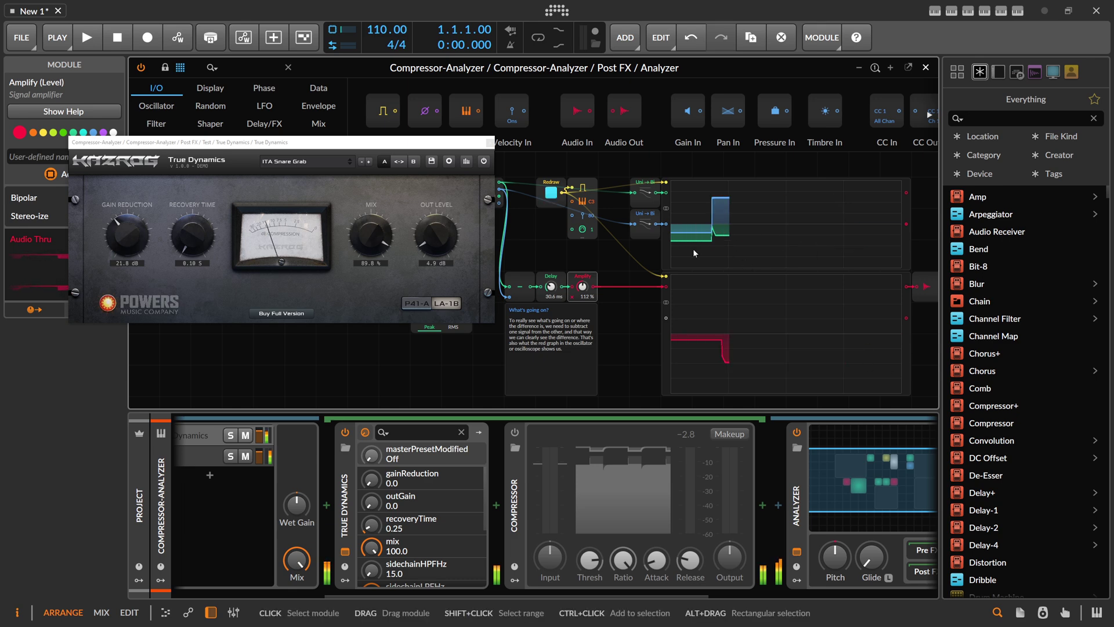
pyautogui.moveTo(343, 142); pyautogui.dragTo(450, 162)
pyautogui.moveTo(399, 597); pyautogui.dragTo(315, 596)
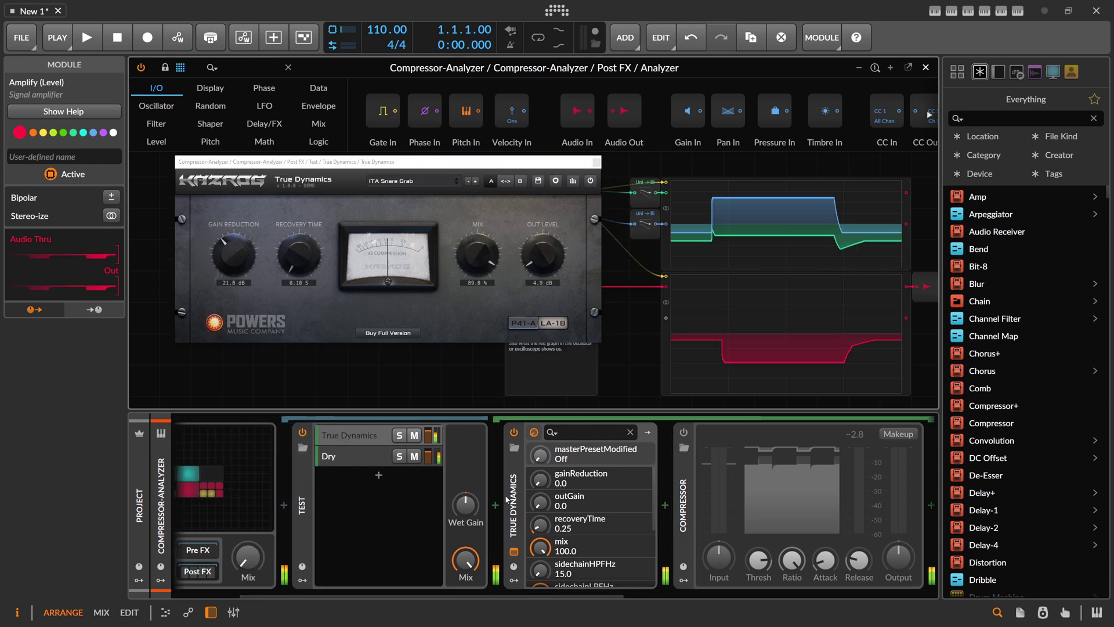
# - Insert a Bitwig Compressor ahead of the Tool device in the Dry layer
pyautogui.click(596, 162)
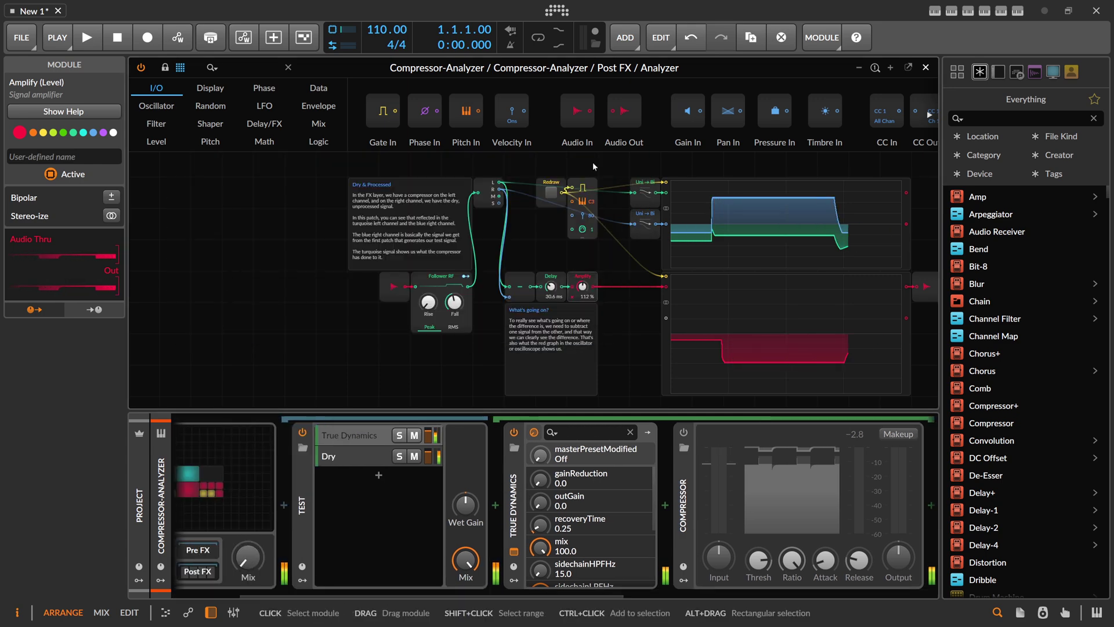
pyautogui.click(347, 458)
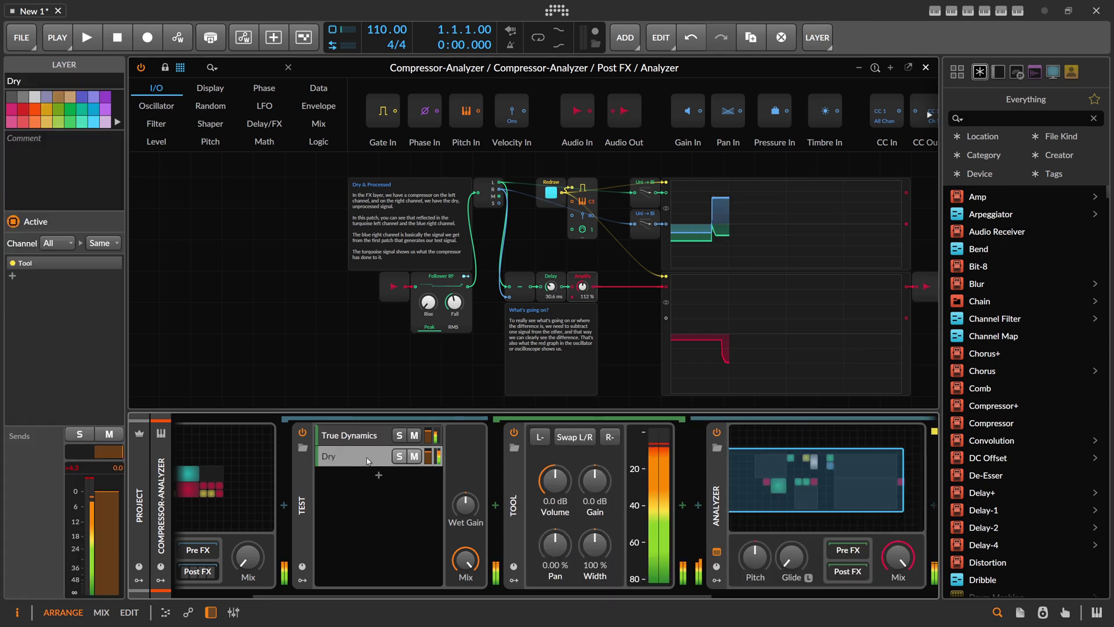
pyautogui.click(496, 505)
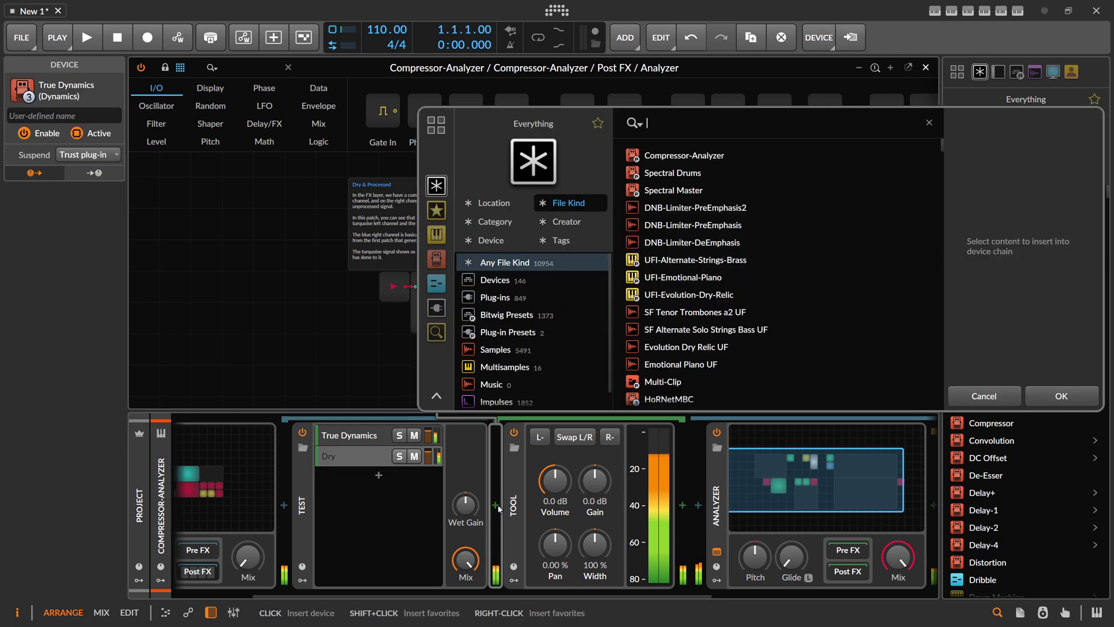
pyautogui.write('compress')
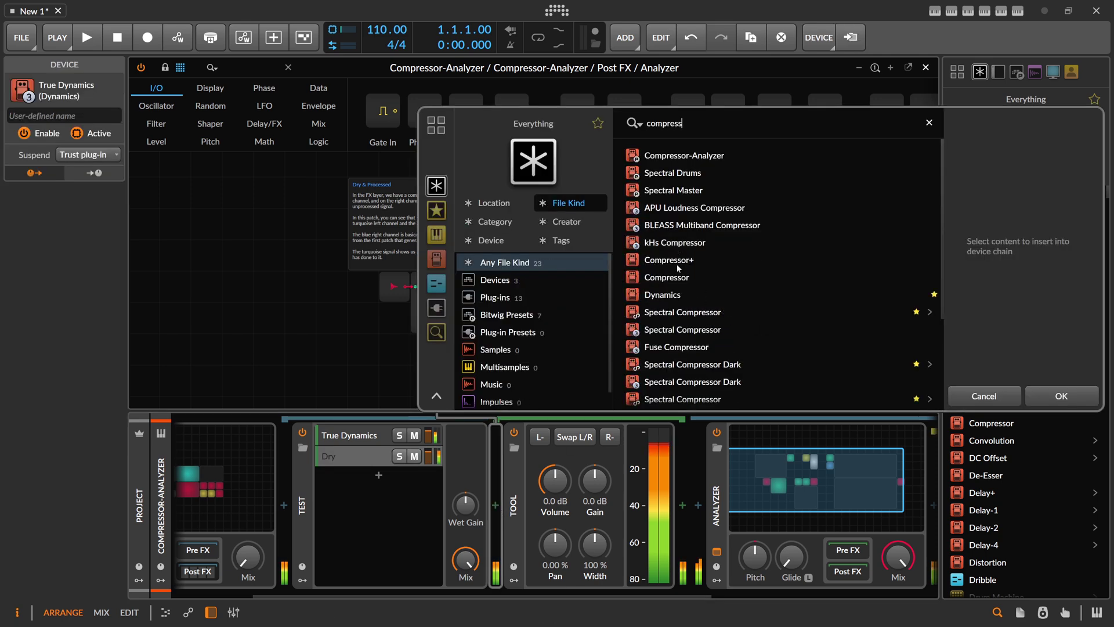
pyautogui.doubleClick(674, 277)
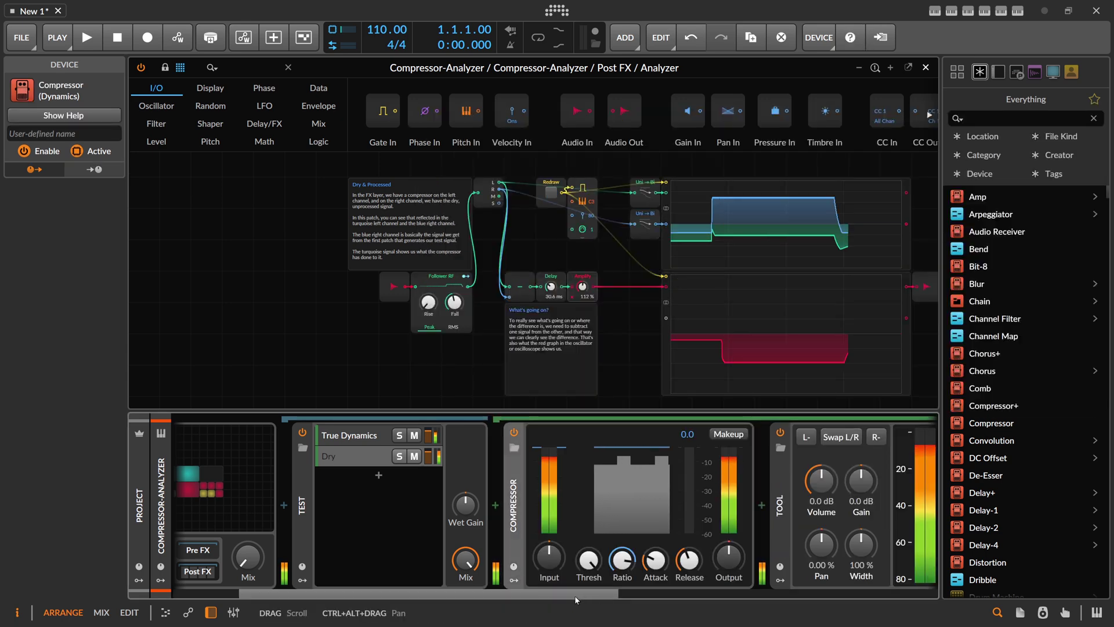
# - Set the Dry layer compressor's ratio to about 1.56:1
pyautogui.moveTo(574, 595); pyautogui.dragTo(658, 590)
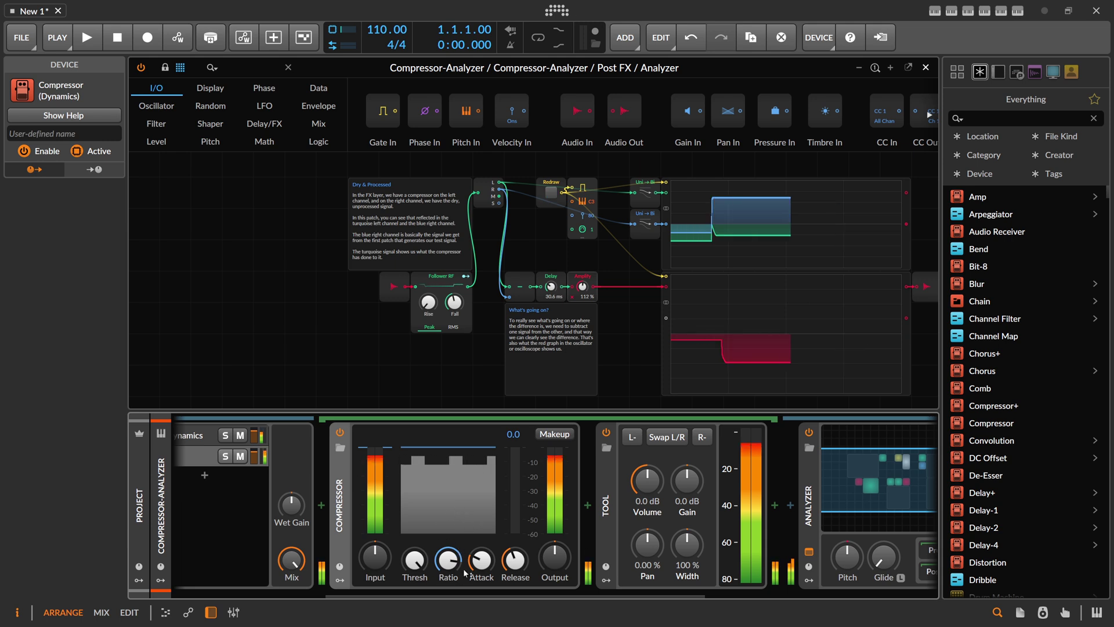
pyautogui.moveTo(436, 566); pyautogui.dragTo(414, 558)
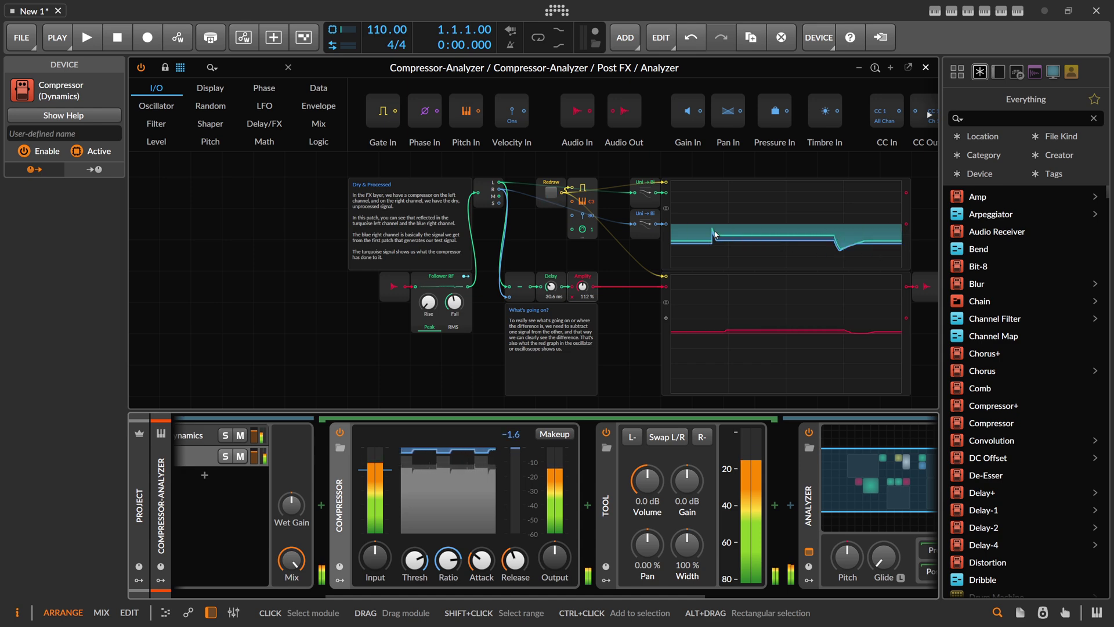
pyautogui.click(337, 529)
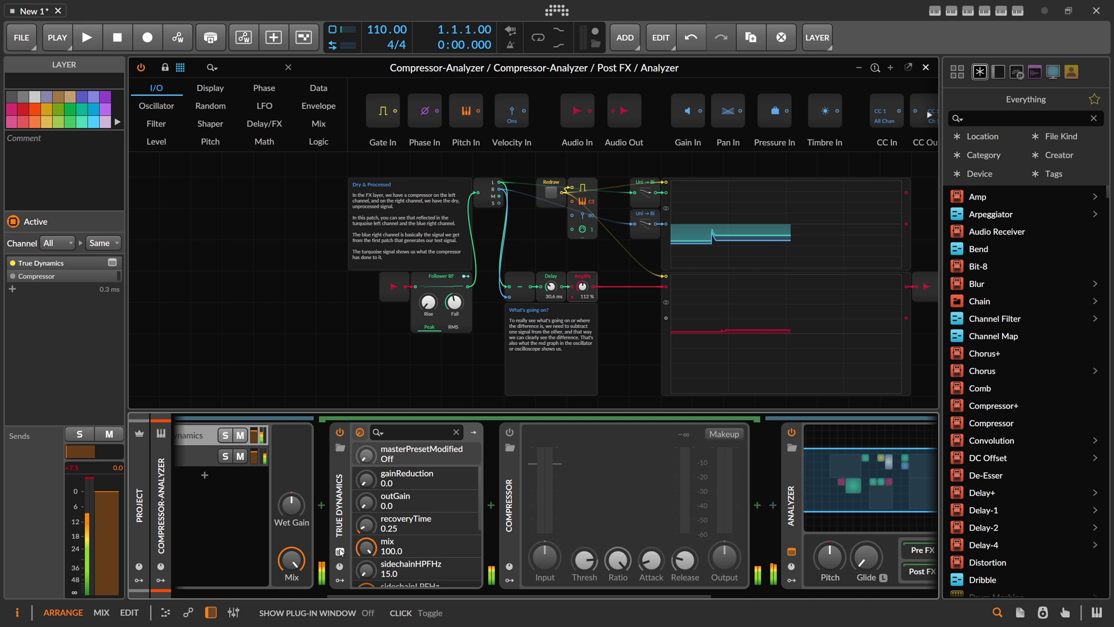
# - Delete True Dynamics from its layer, re-enable the bypassed Compressor, and close the Grid editor
pyautogui.click(205, 456)
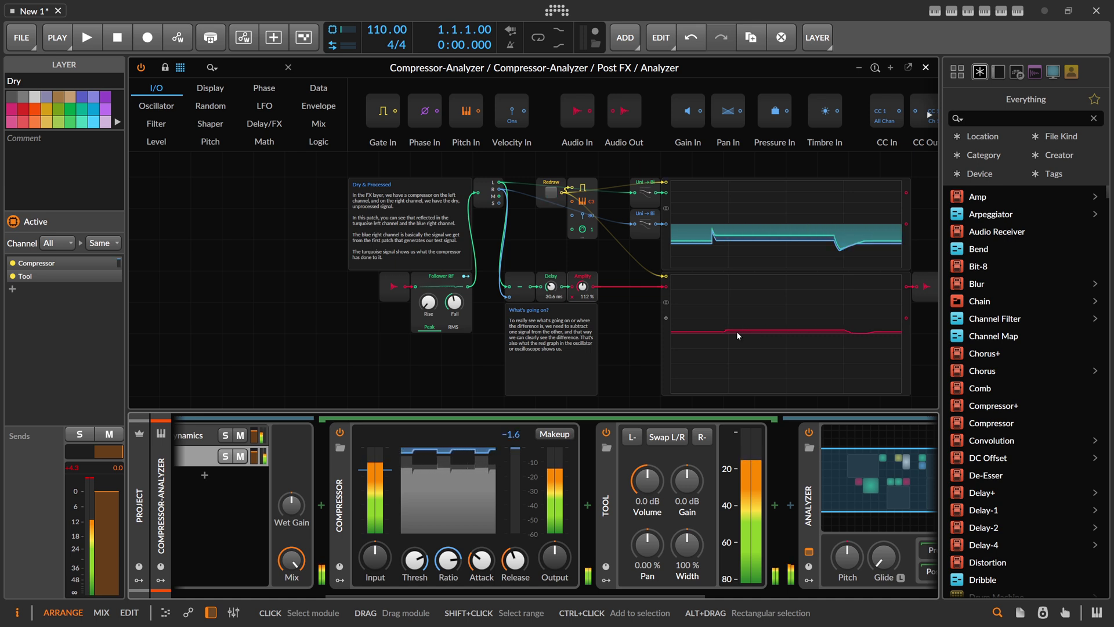
pyautogui.hscroll(-3, 441, 580)
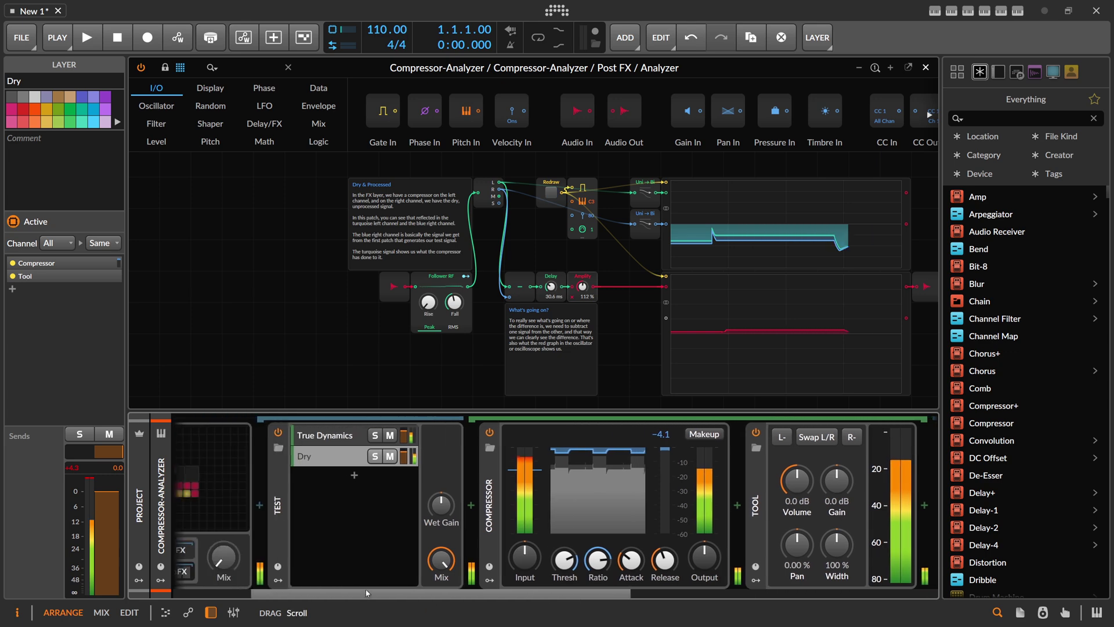
pyautogui.click(348, 438)
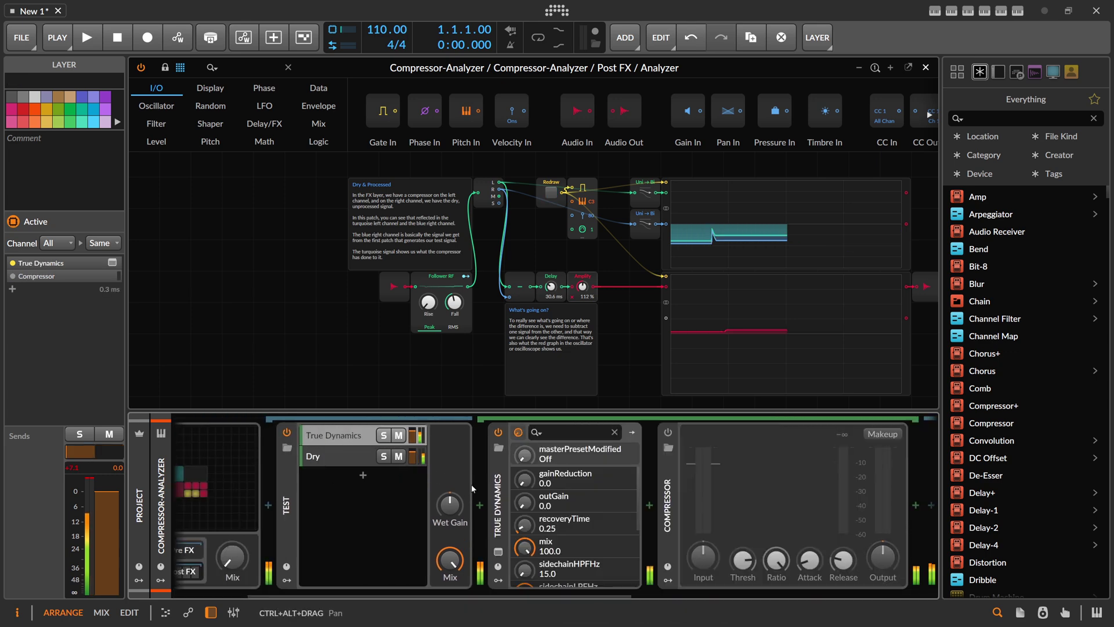
pyautogui.click(500, 484)
pyautogui.press('Delete')
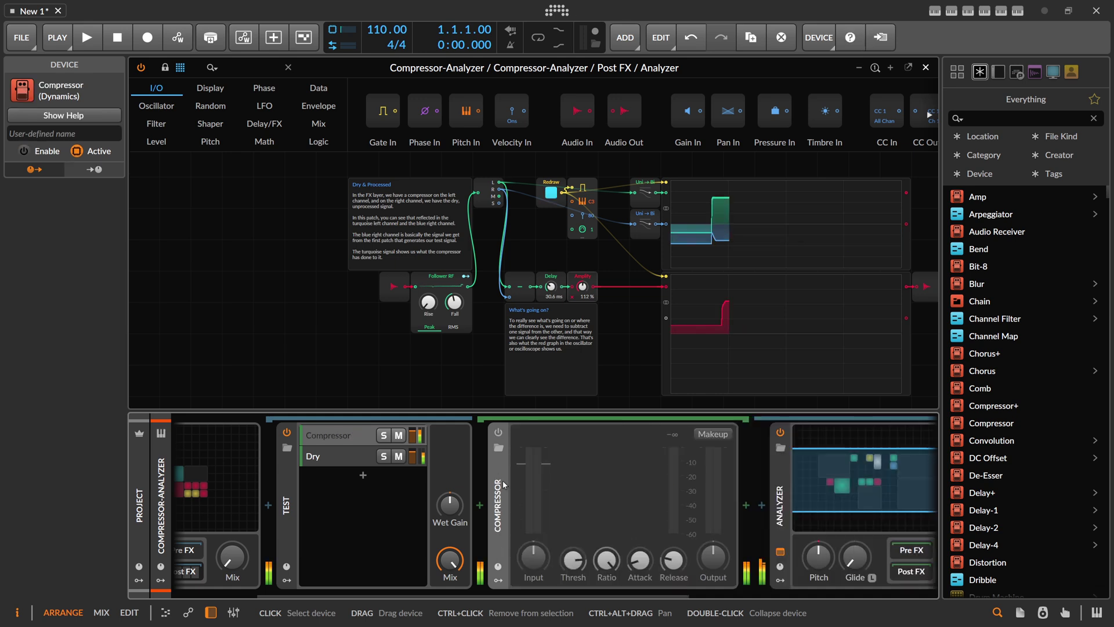
pyautogui.click(498, 432)
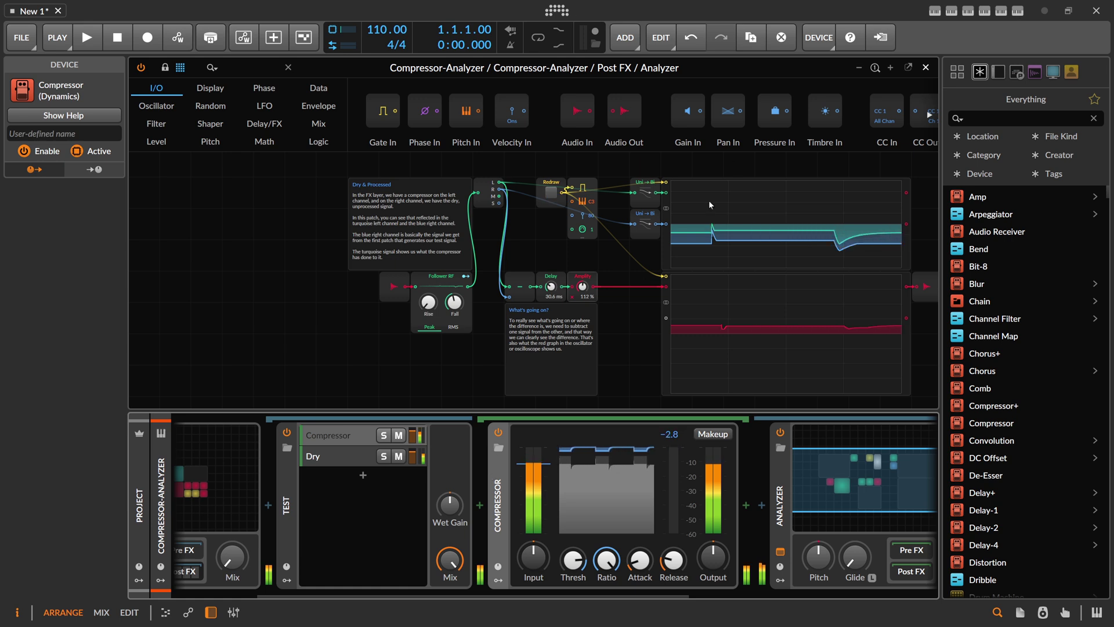
pyautogui.click(926, 69)
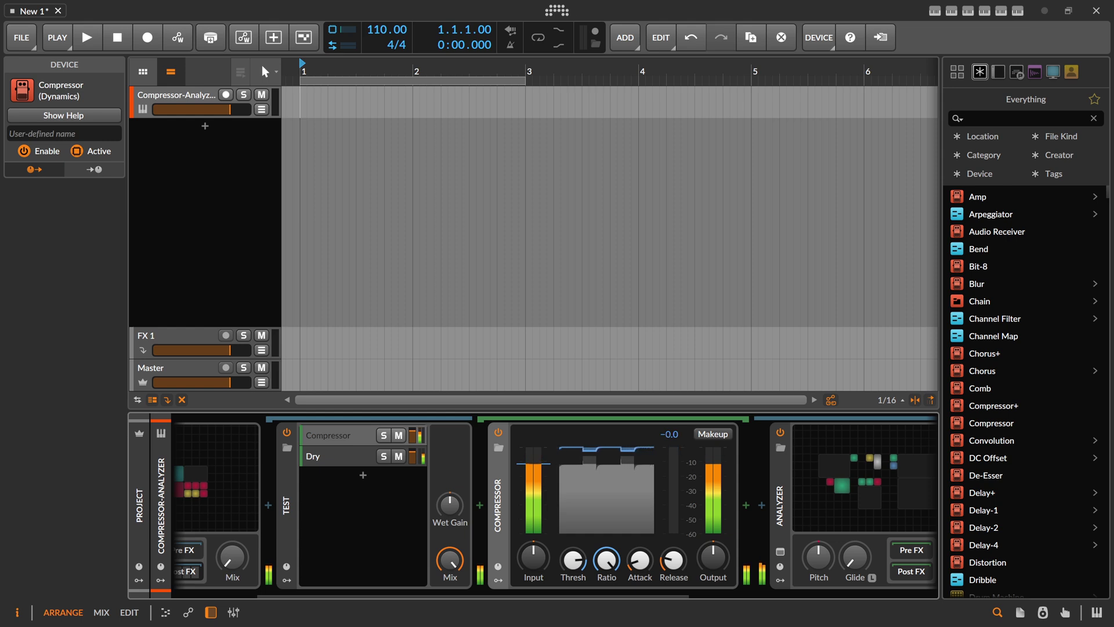
# - Insert the Squash plugin after Compressor-Analyzer and reopen the analyzer's Grid patch
pyautogui.scroll(3, 379, 463)
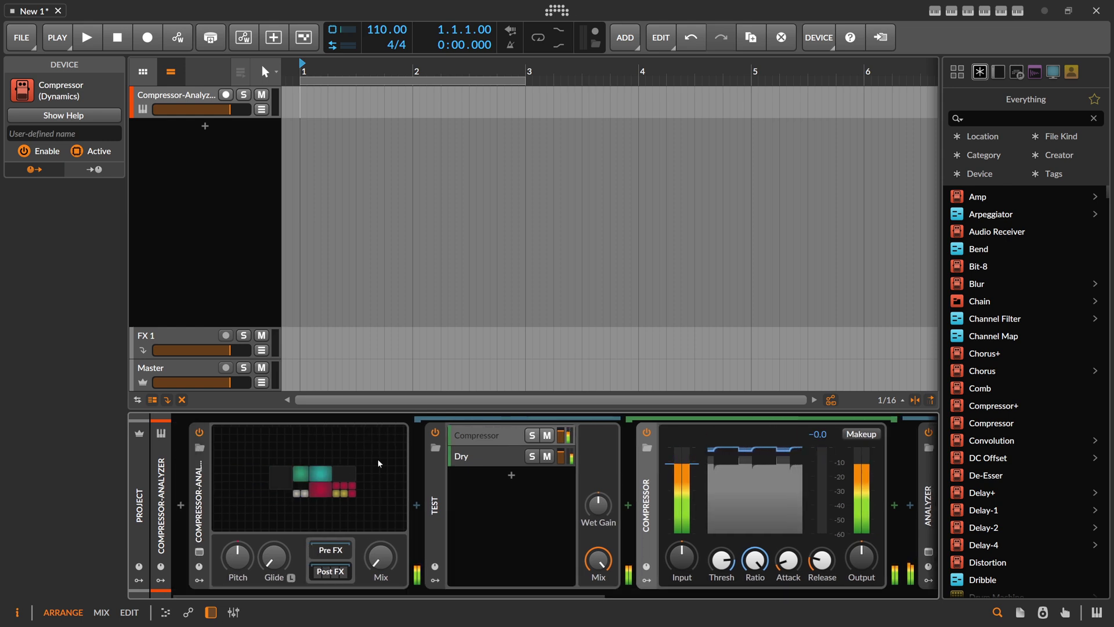
pyautogui.click(416, 506)
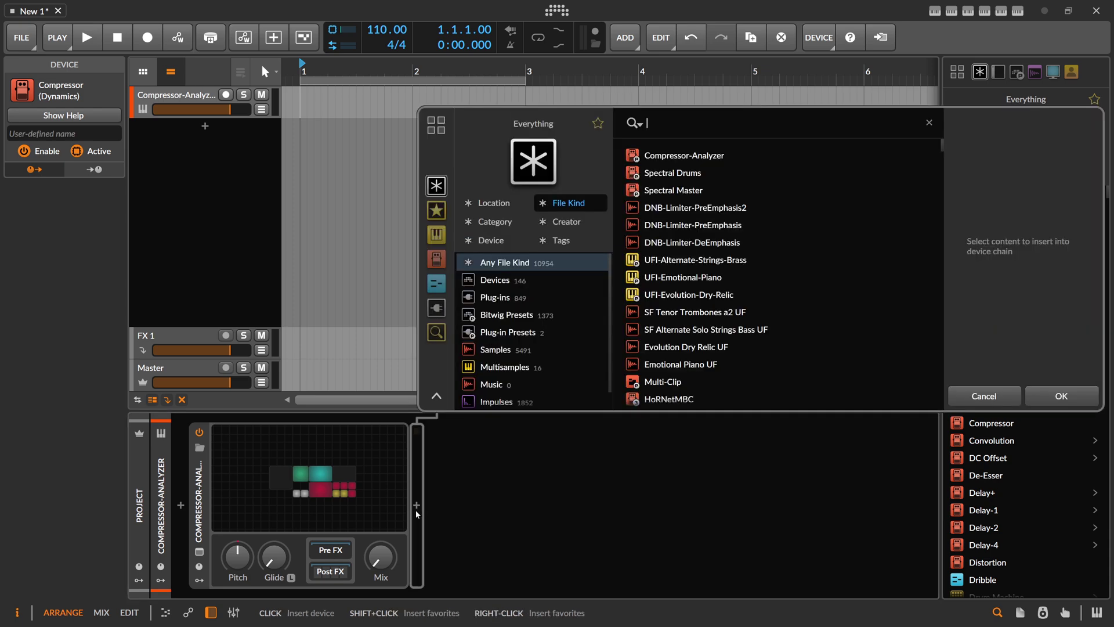
pyautogui.write('squas')
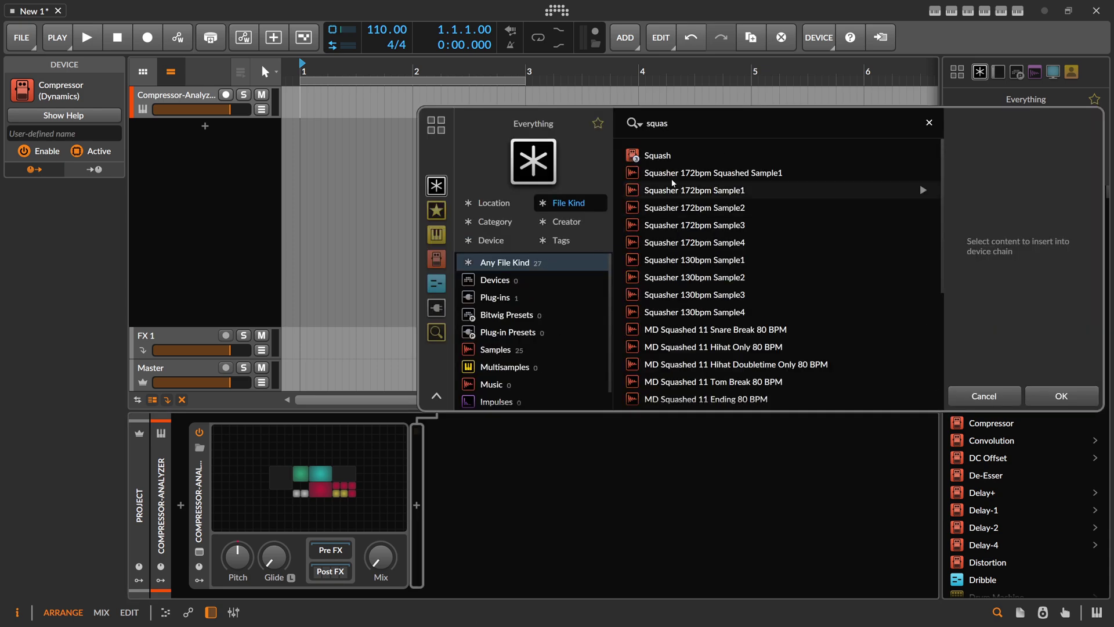
pyautogui.click(671, 156)
pyautogui.doubleClick(672, 155)
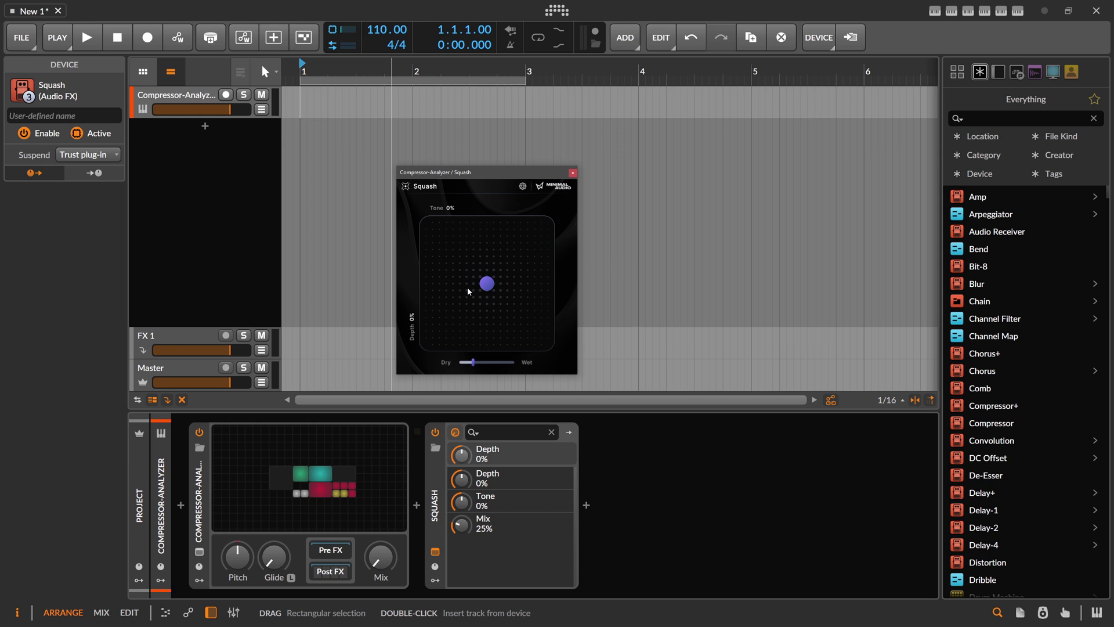
pyautogui.click(370, 499)
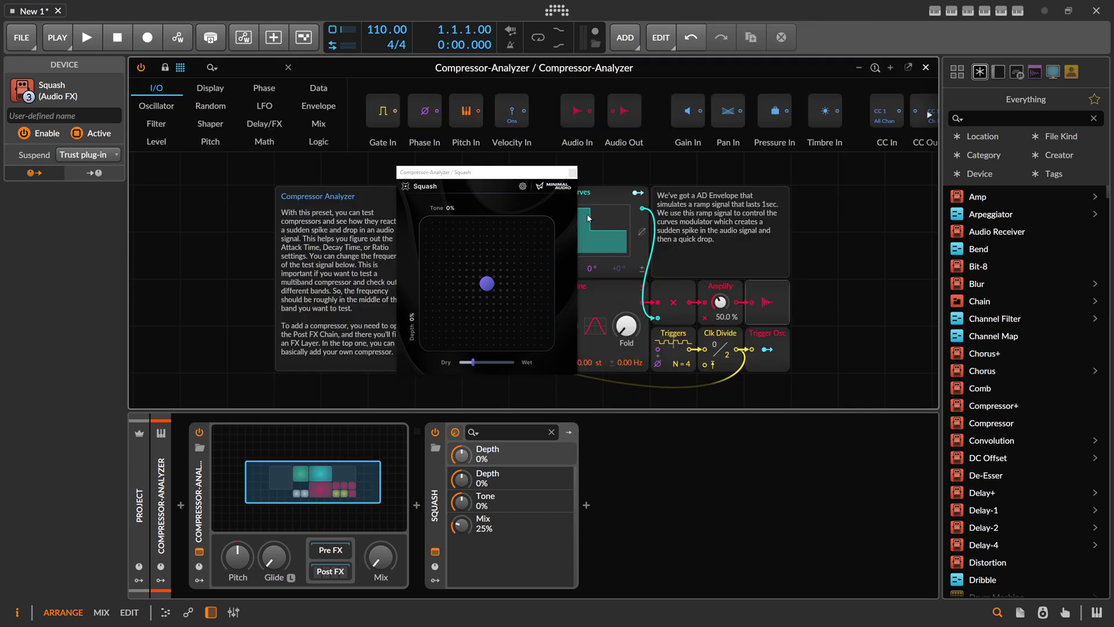
pyautogui.click(572, 173)
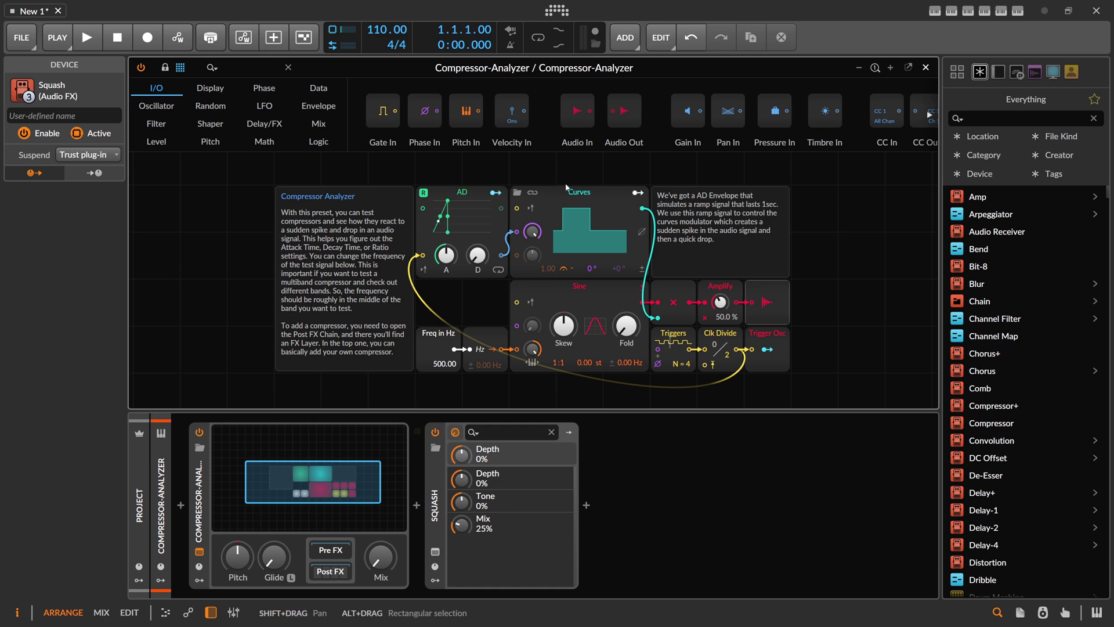